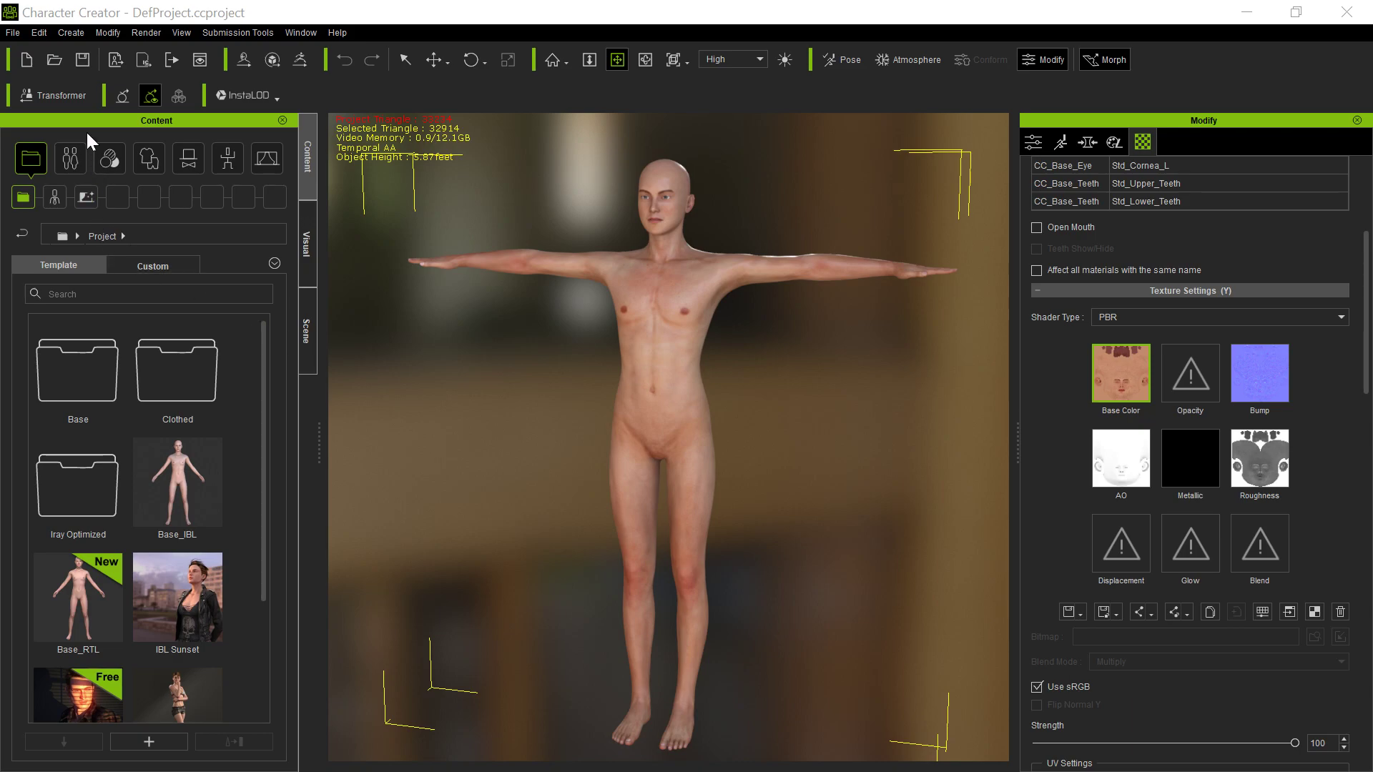
Load ClassicBobHair.fbx through Transformer with the Basic texture option, without saving the current project
{"action": "left_click", "coordinate": [64, 102]}
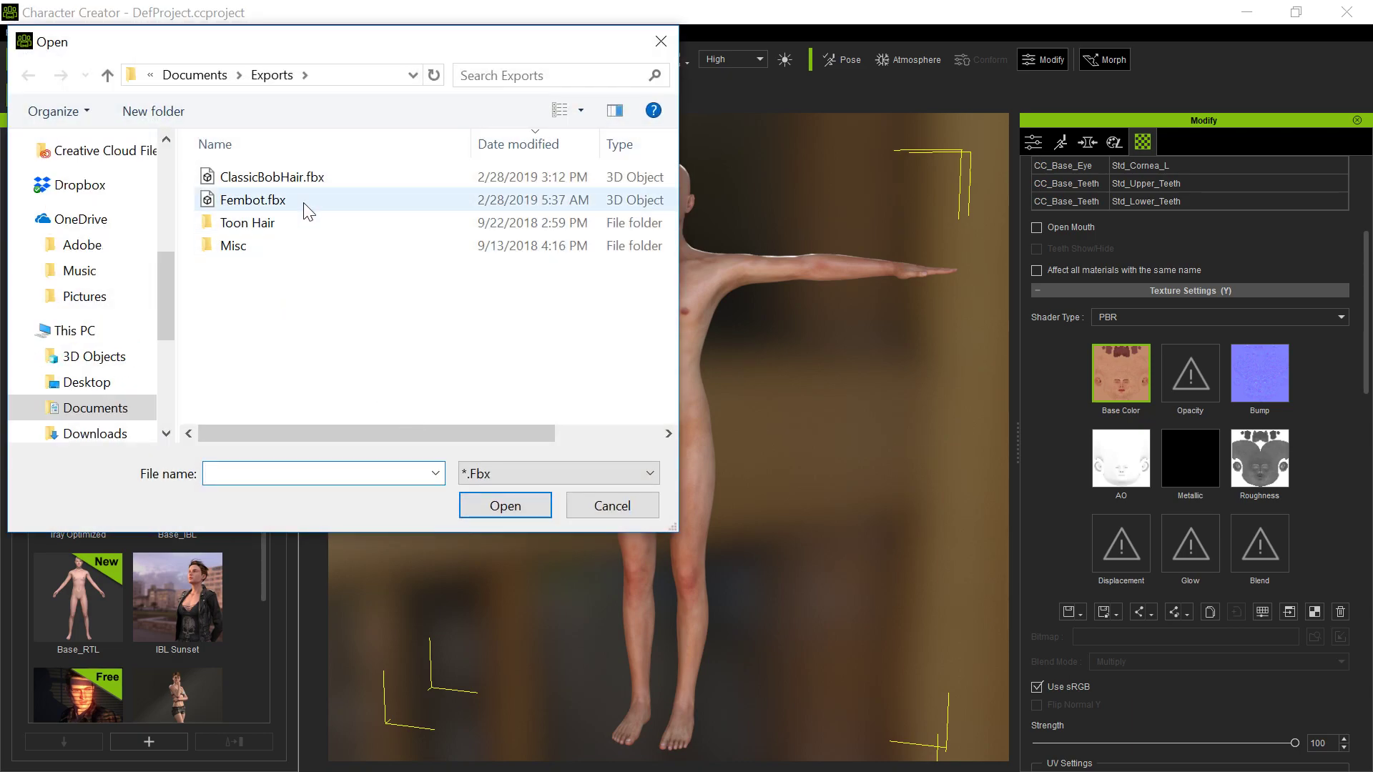
{"action": "left_click", "coordinate": [311, 186]}
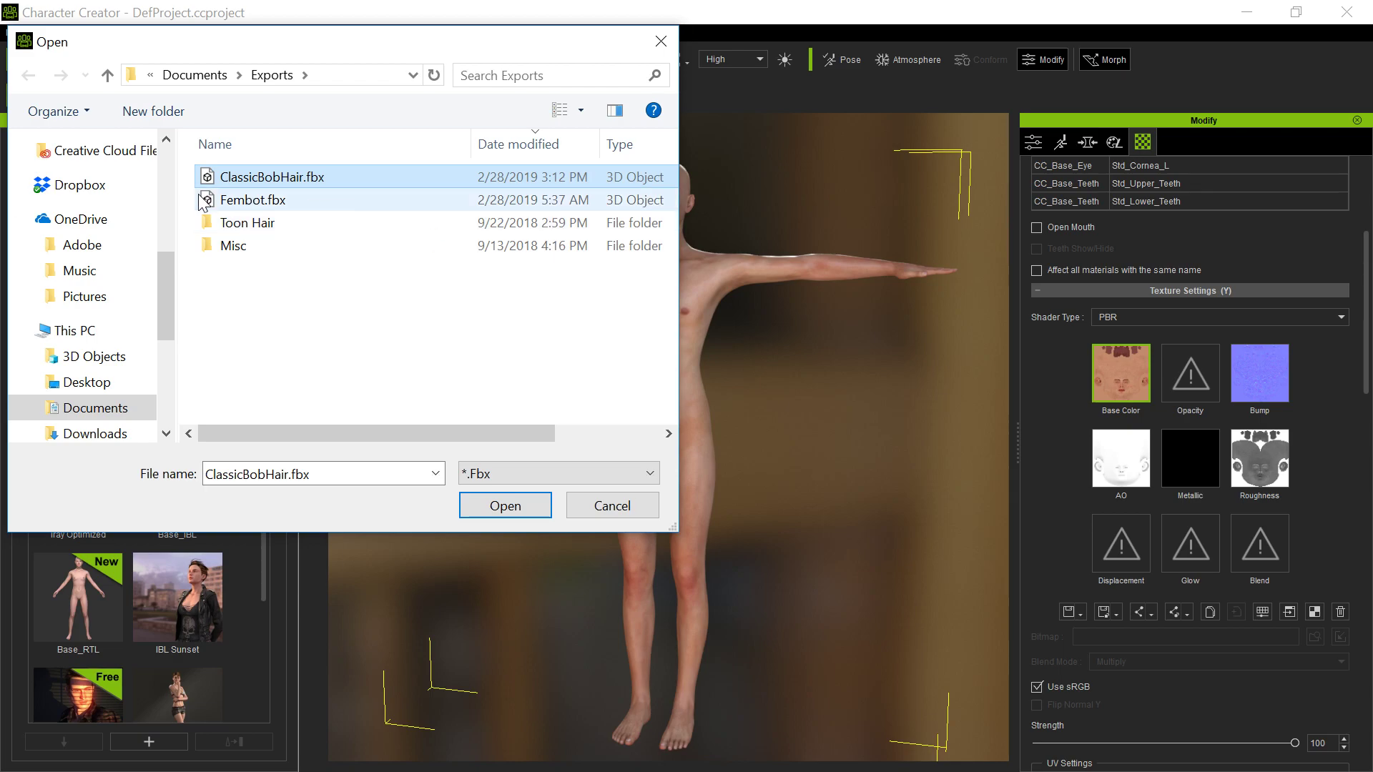
{"action": "left_click", "coordinate": [518, 503]}
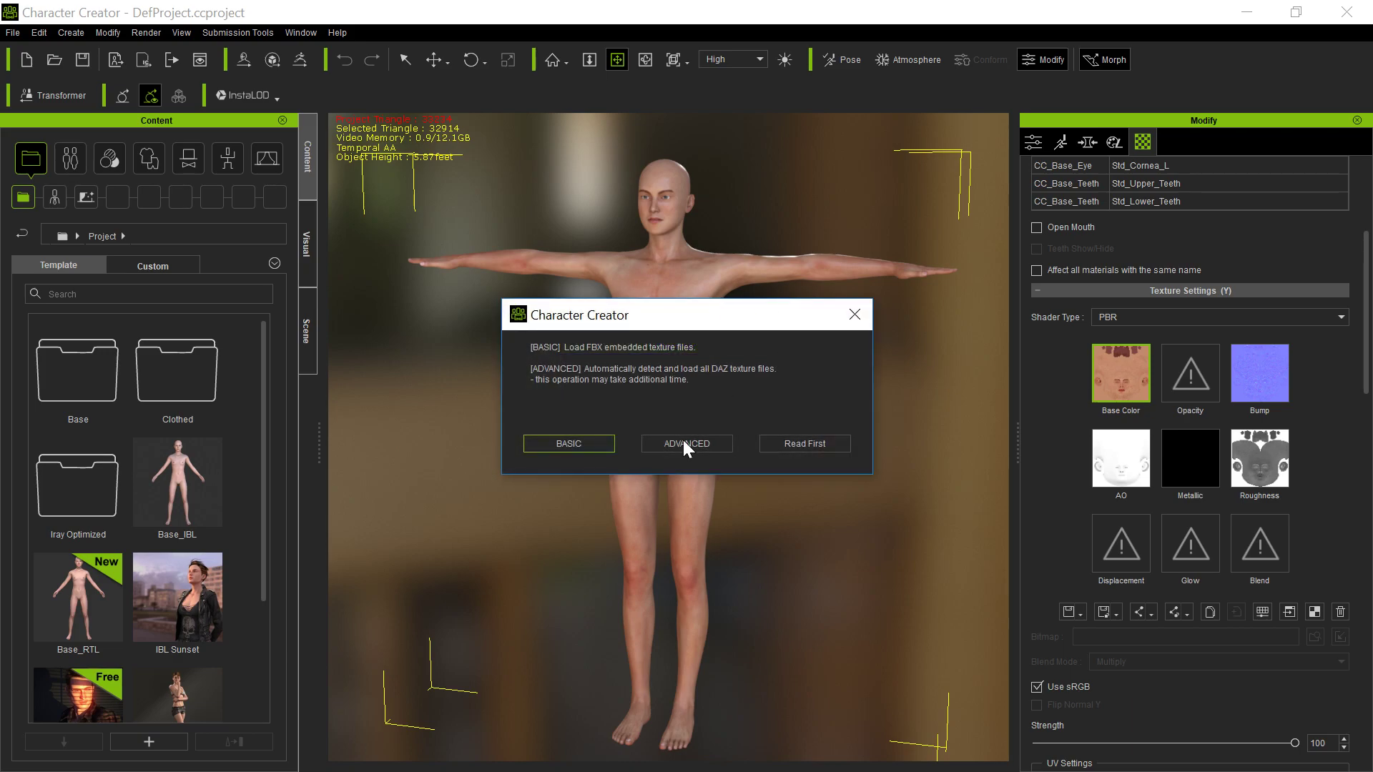
{"action": "left_click", "coordinate": [570, 444]}
{"action": "left_click", "coordinate": [673, 429]}
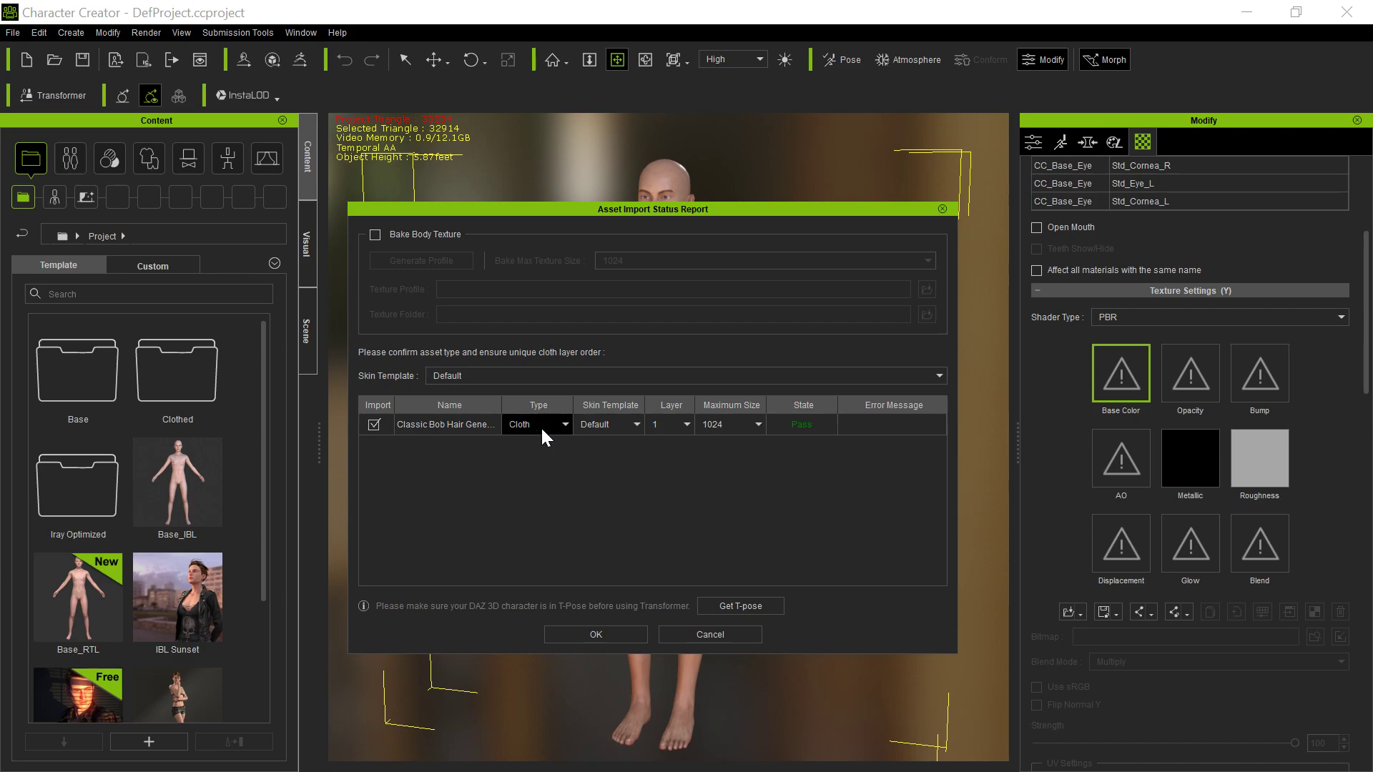
Set the bob hair's asset type to Hair and complete the import
{"action": "left_click", "coordinate": [560, 425]}
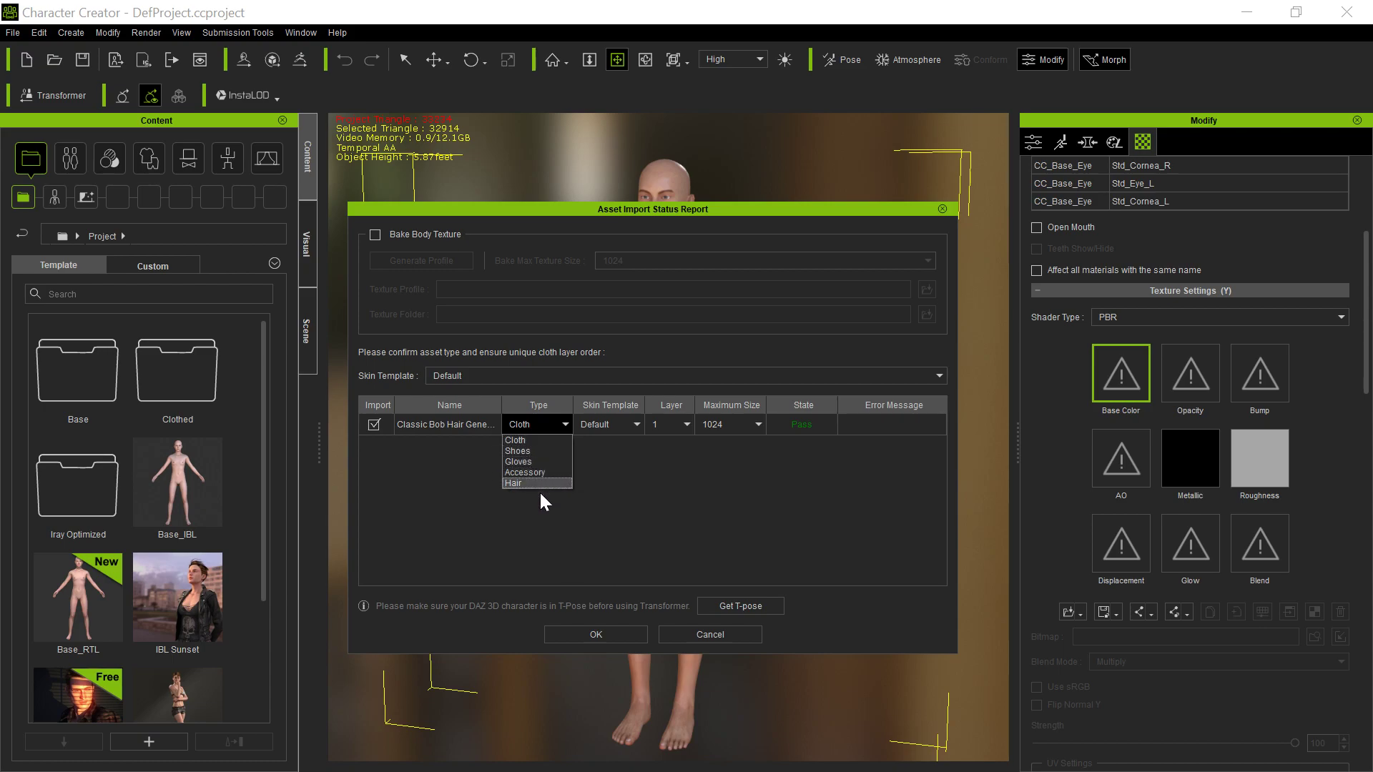
{"action": "left_click", "coordinate": [539, 485]}
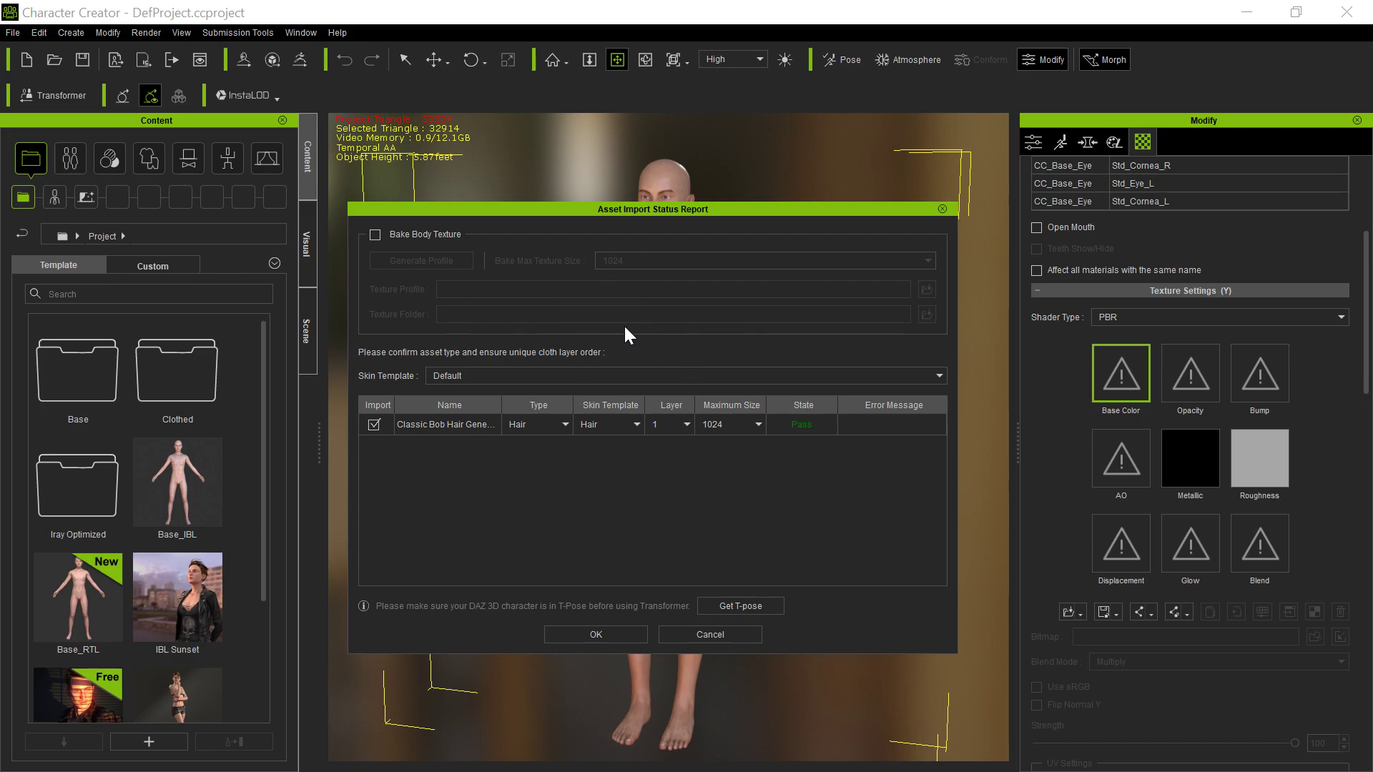
{"action": "left_click", "coordinate": [603, 634]}
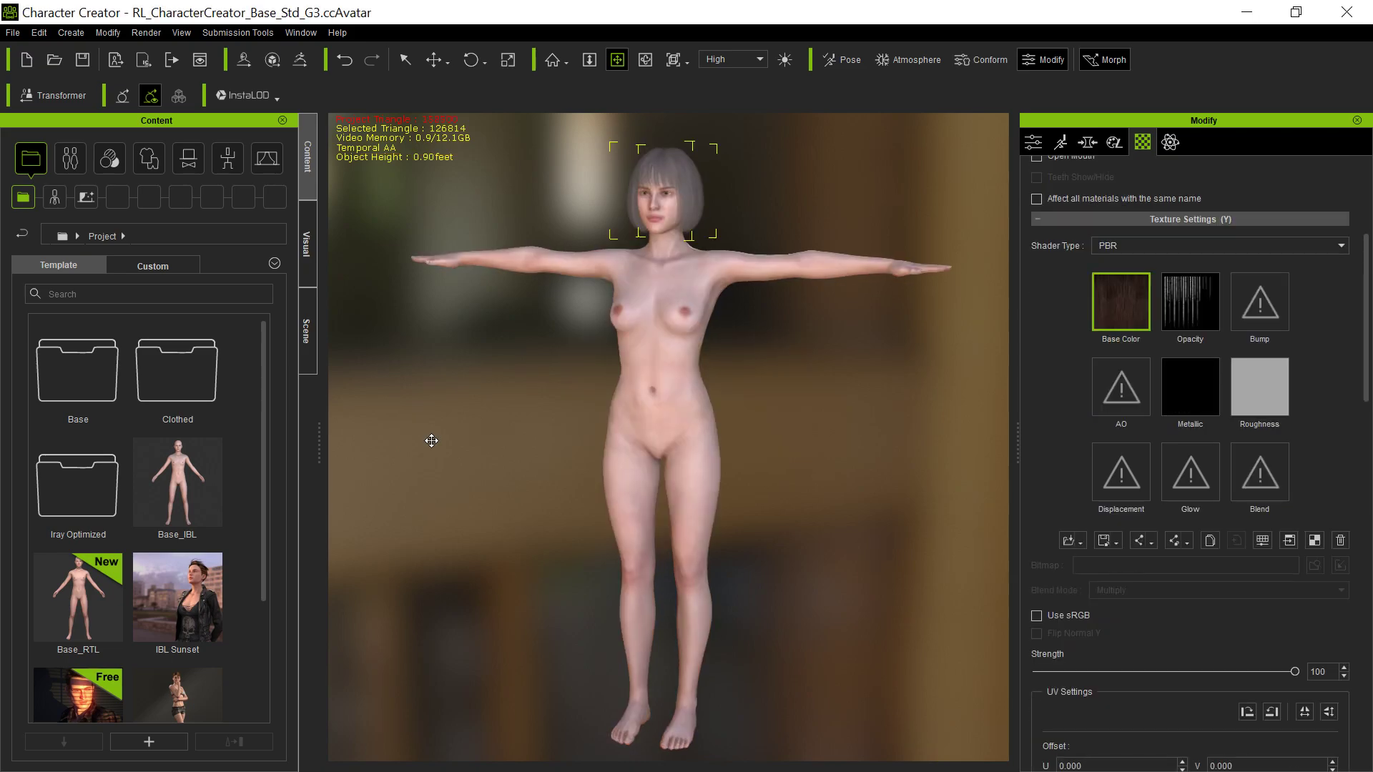
Convert the imported bob hair to an accessory
{"action": "scroll", "coordinate": [568, 375], "scroll_direction": "up", "scroll_amount": 5}
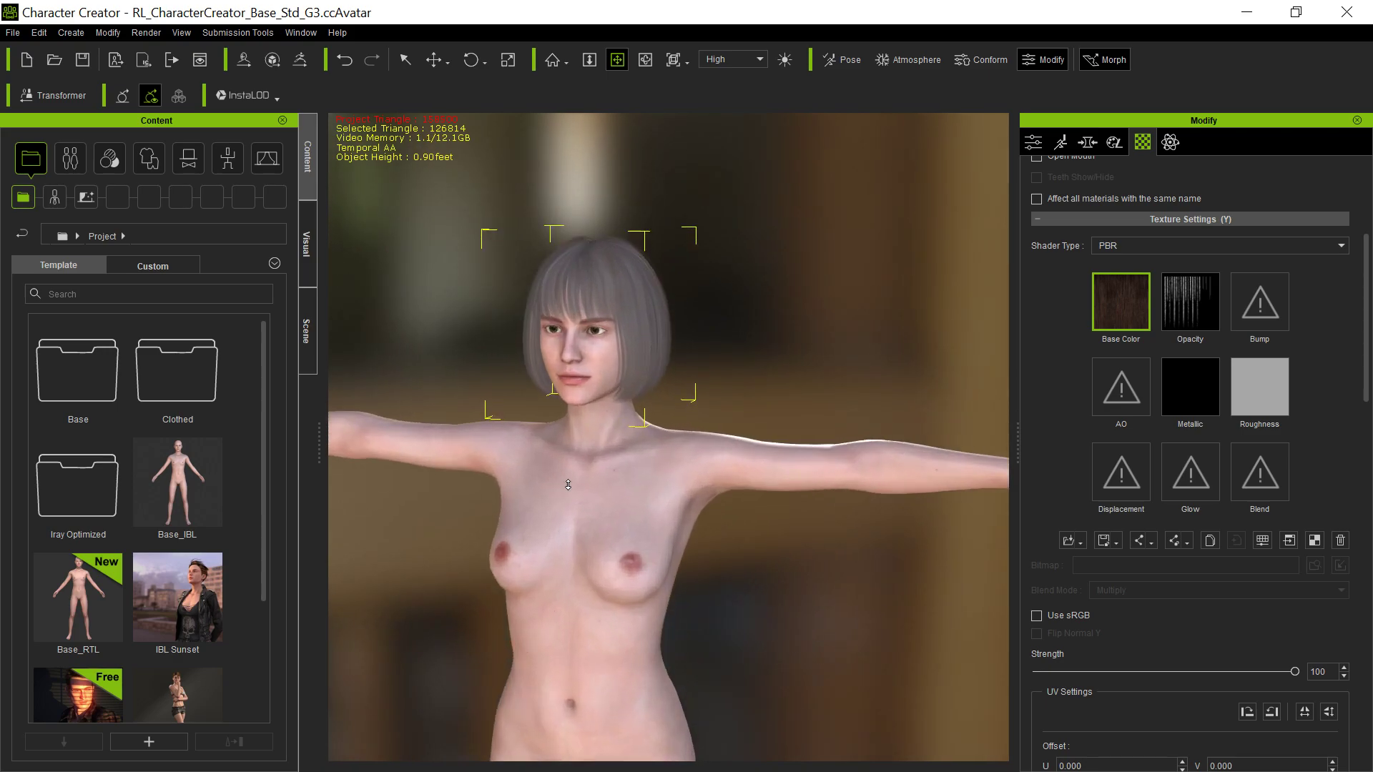
{"action": "scroll", "coordinate": [568, 485], "scroll_direction": "up", "scroll_amount": 5}
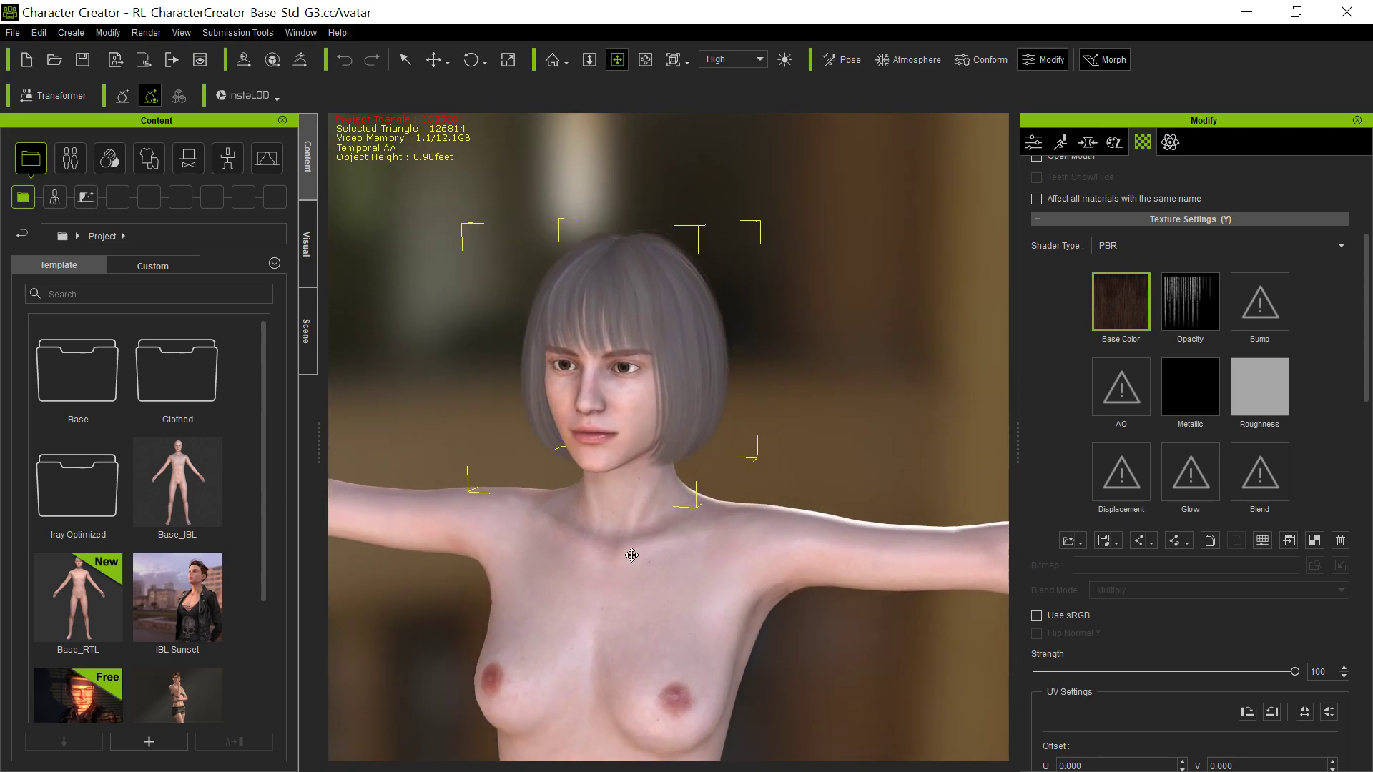
{"action": "middle_click_drag", "start_coordinate": [629, 286], "coordinate": [649, 336]}
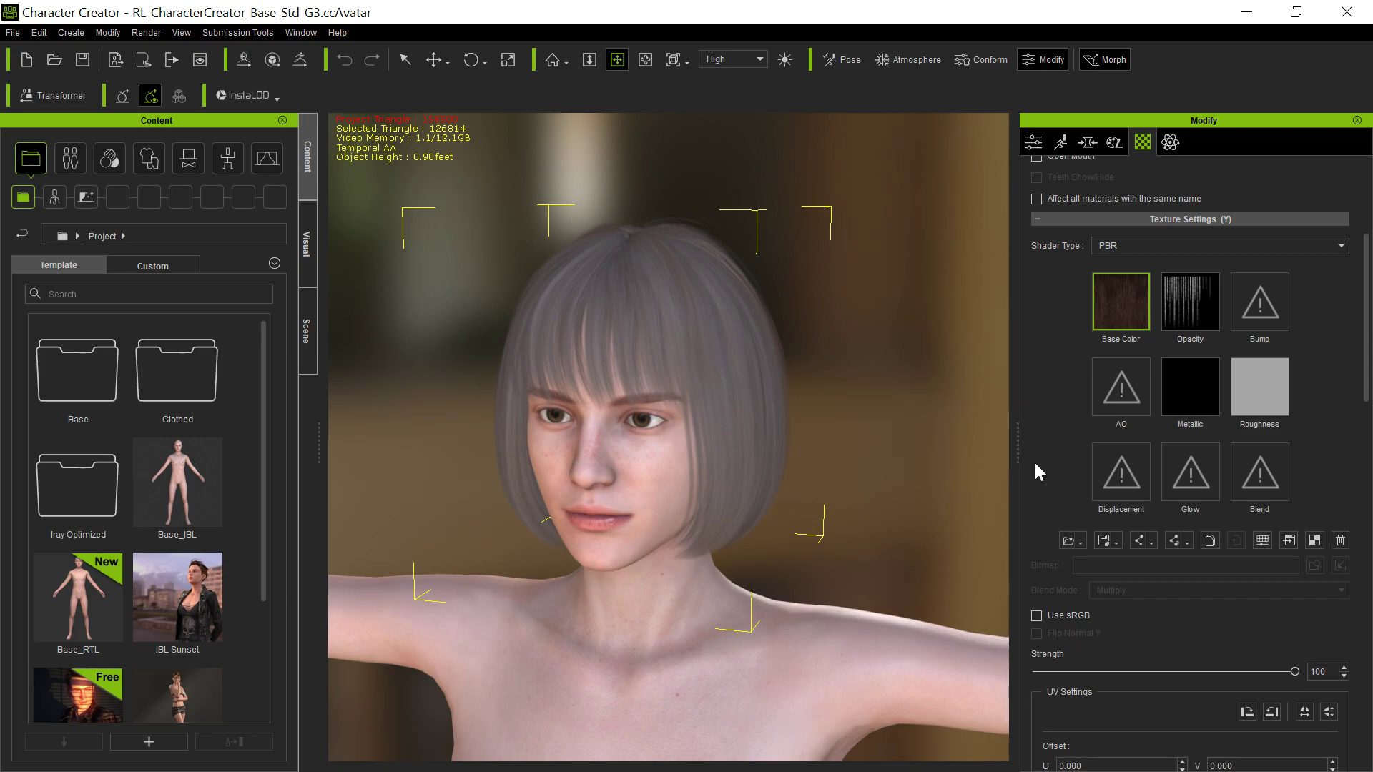
{"action": "left_click", "coordinate": [1025, 146]}
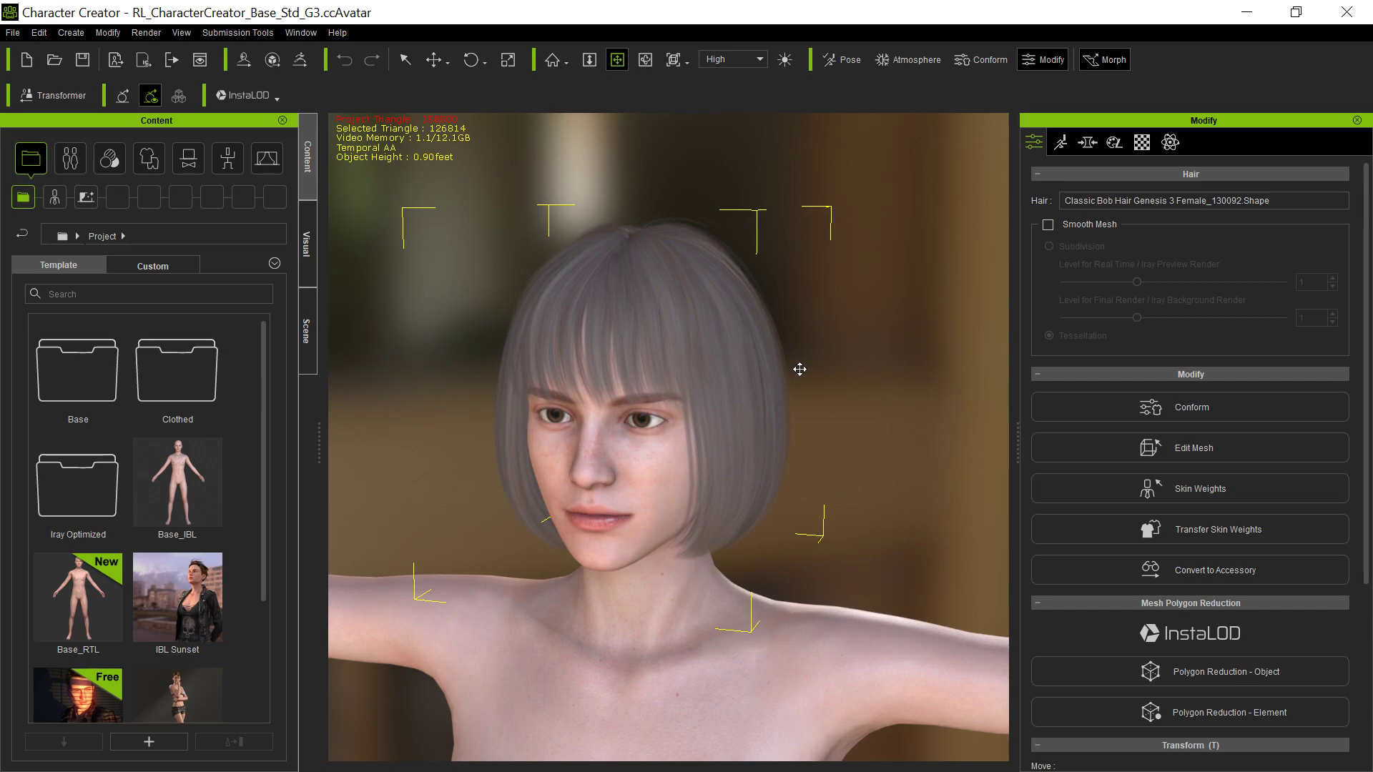
{"action": "left_click", "coordinate": [1153, 572]}
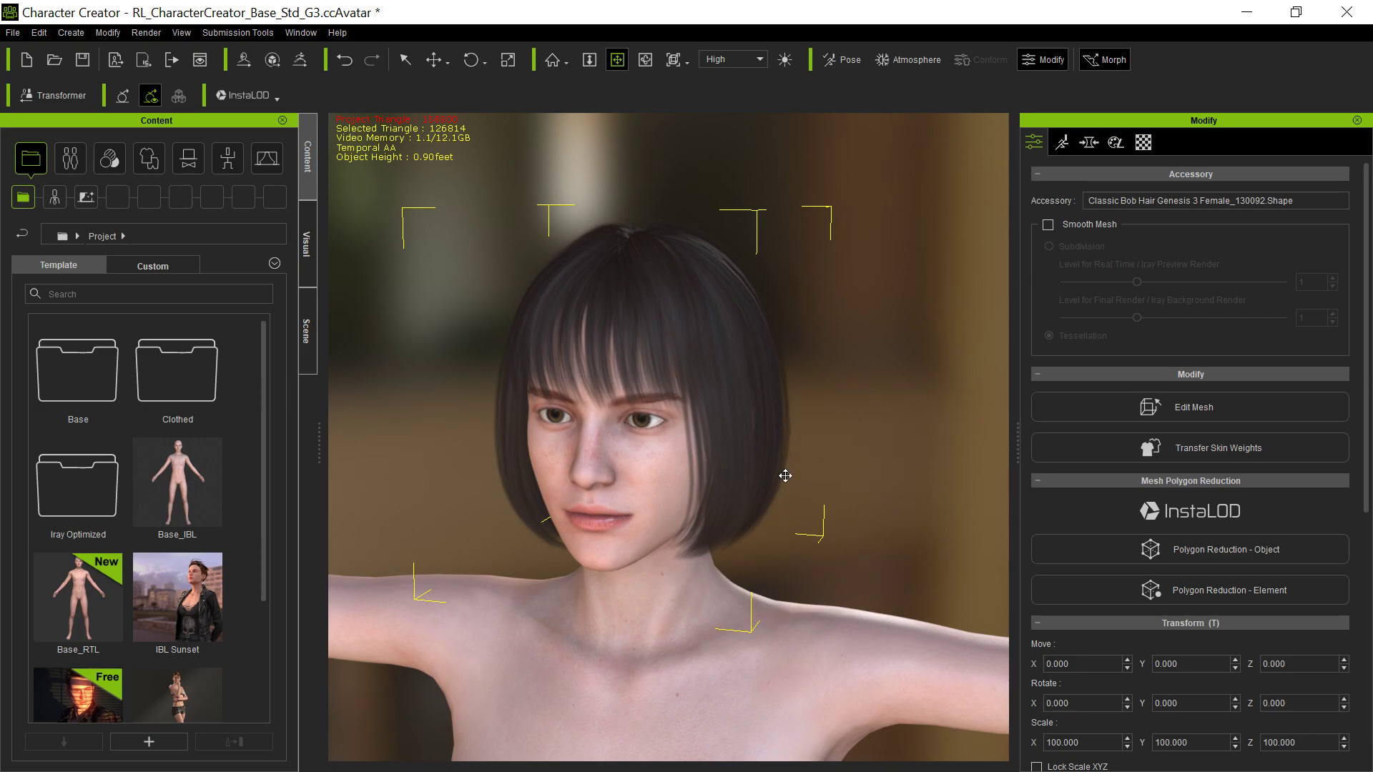
Transfer skin weights to the bob hair accessory using the Hair template
{"action": "left_click", "coordinate": [1186, 445]}
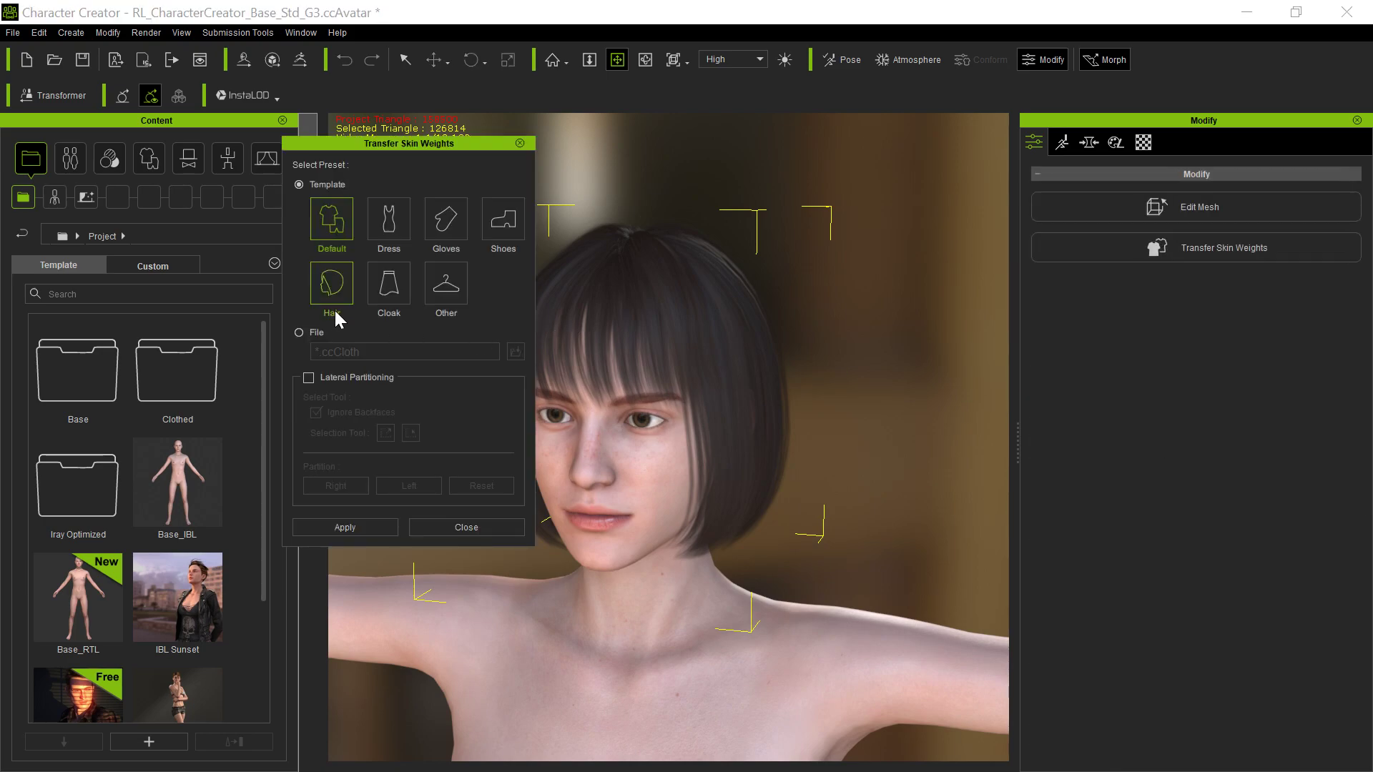
{"action": "left_click", "coordinate": [331, 301]}
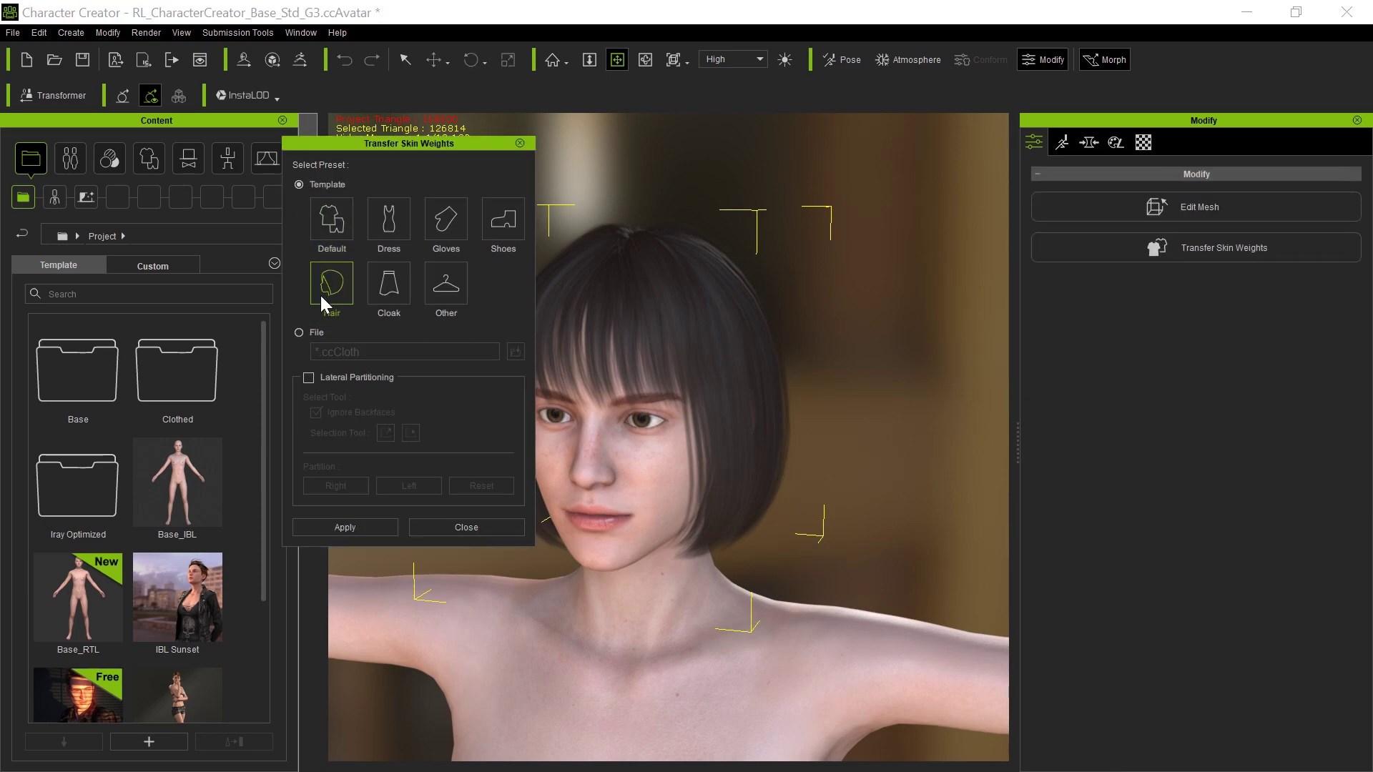
{"action": "left_click", "coordinate": [367, 534]}
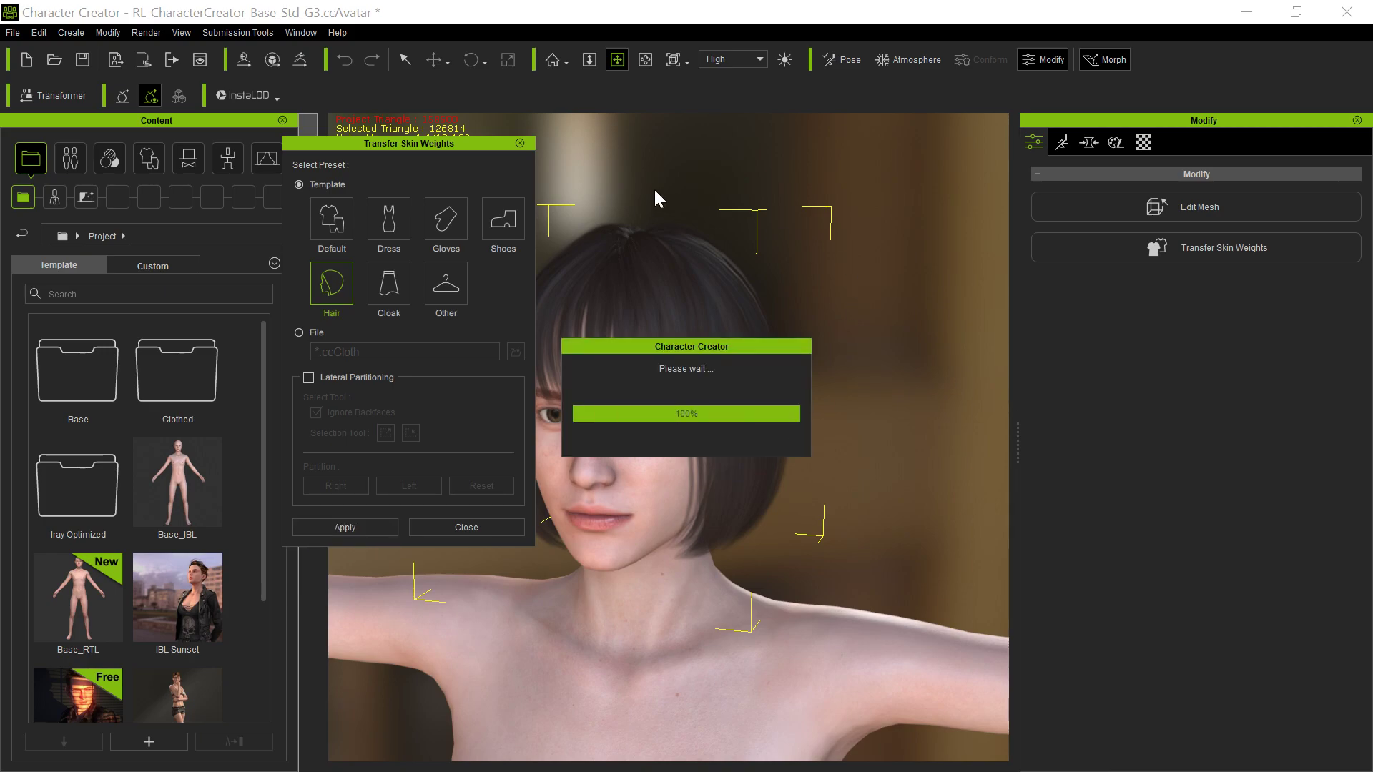
{"action": "left_click", "coordinate": [521, 145]}
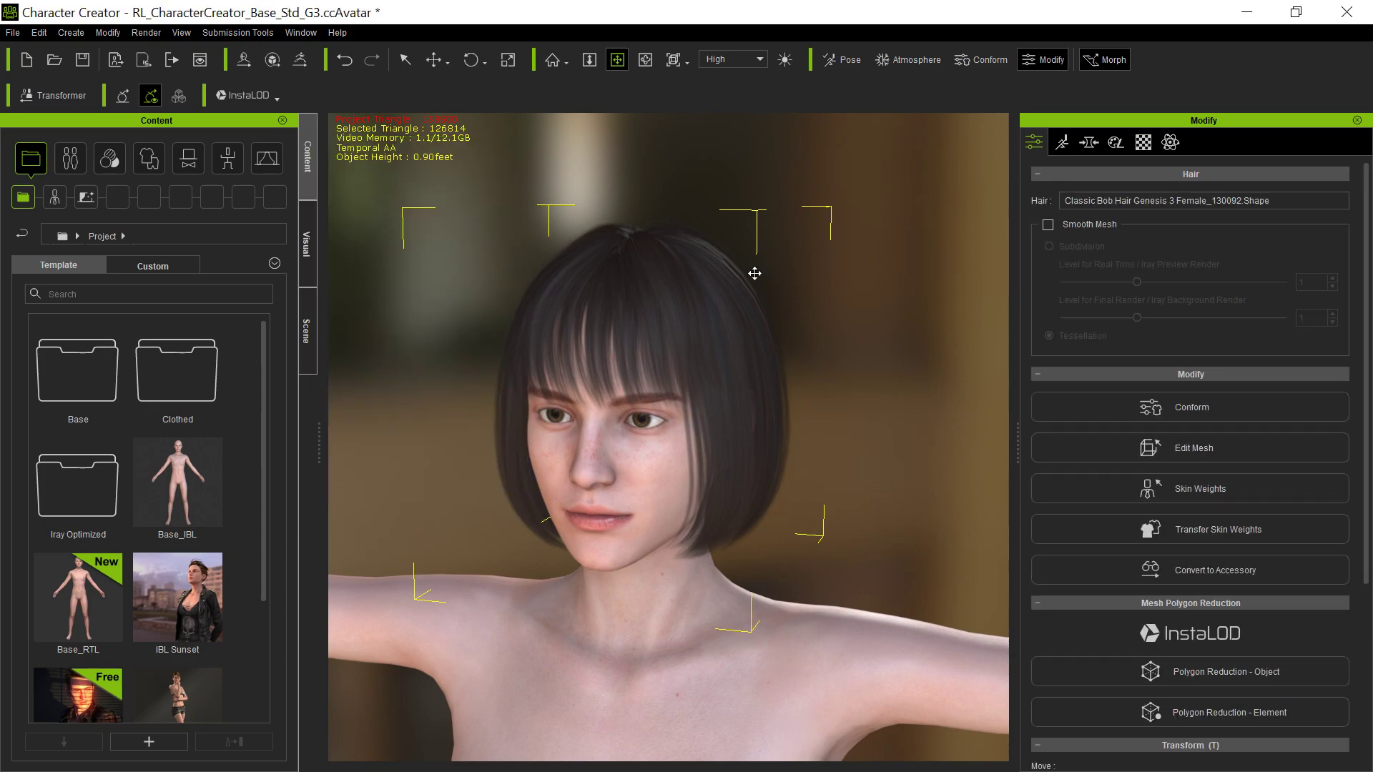
{"action": "right_click_drag", "start_coordinate": [631, 477], "coordinate": [678, 361]}
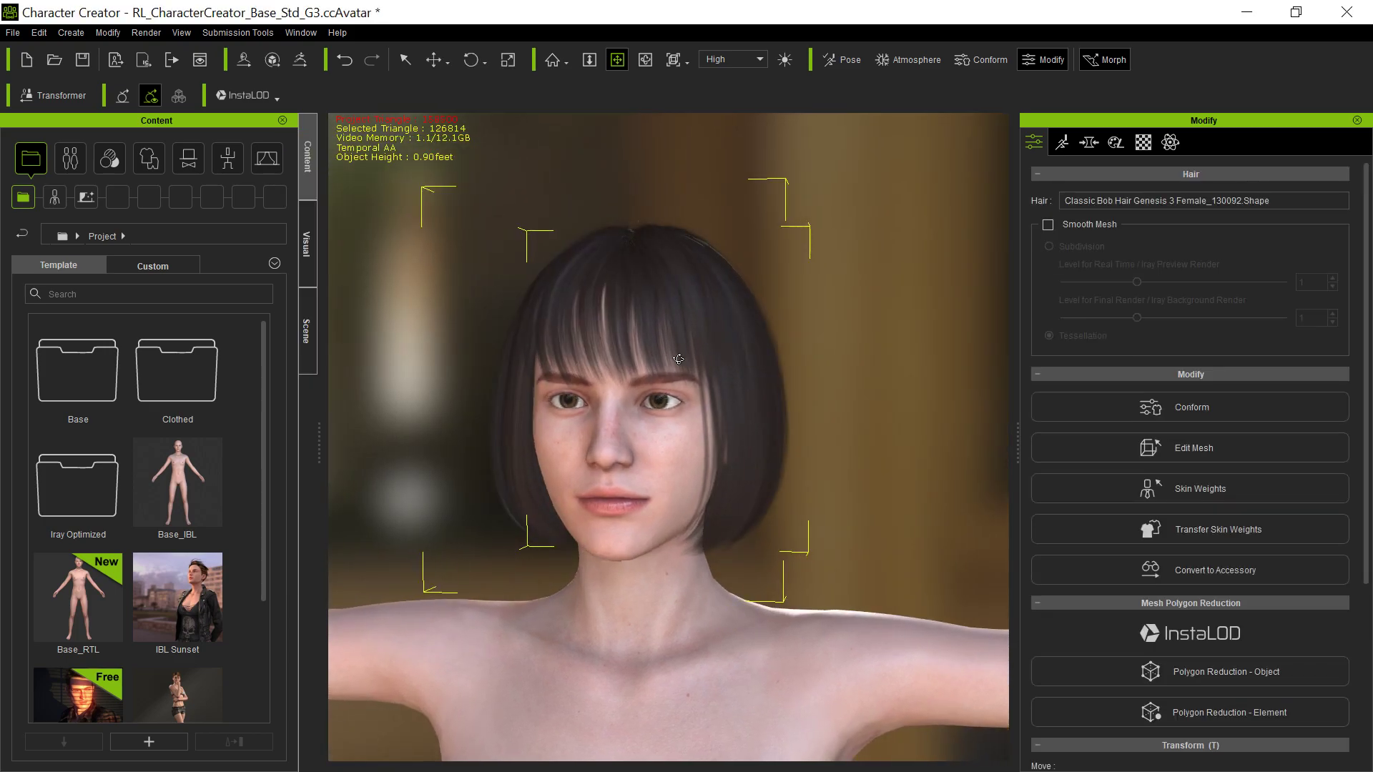
{"action": "right_click_drag", "start_coordinate": [873, 433], "coordinate": [849, 517]}
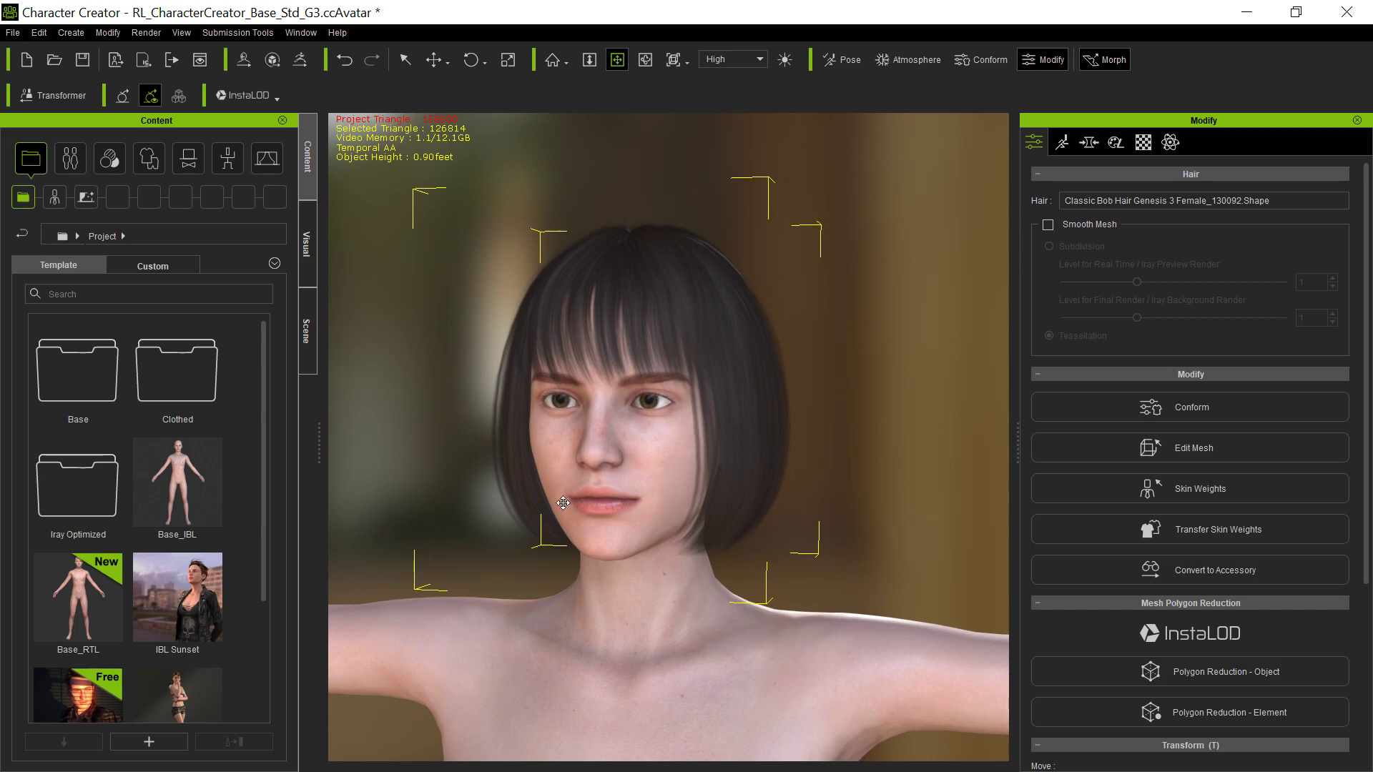
{"action": "right_click_drag", "start_coordinate": [748, 443], "coordinate": [740, 517]}
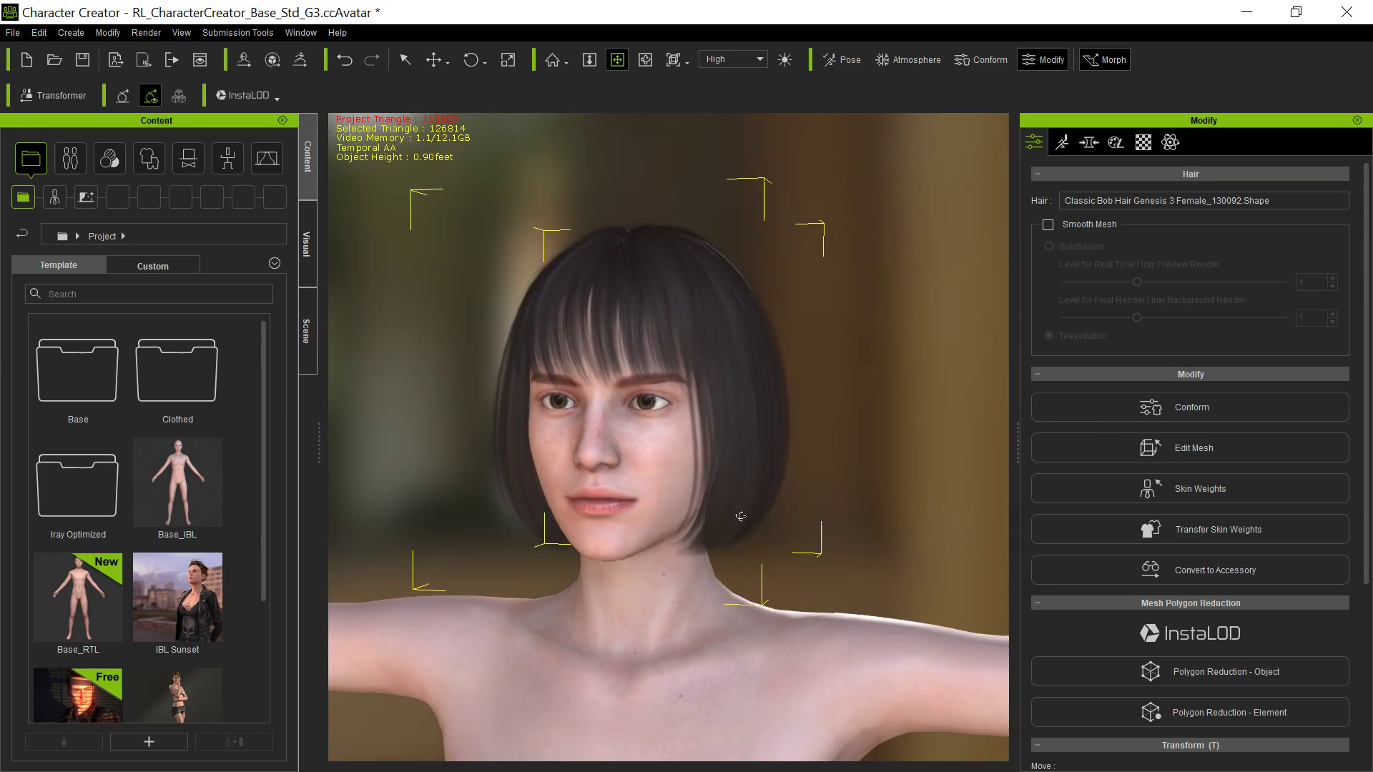
{"action": "left_click_drag", "start_coordinate": [730, 375], "coordinate": [735, 394]}
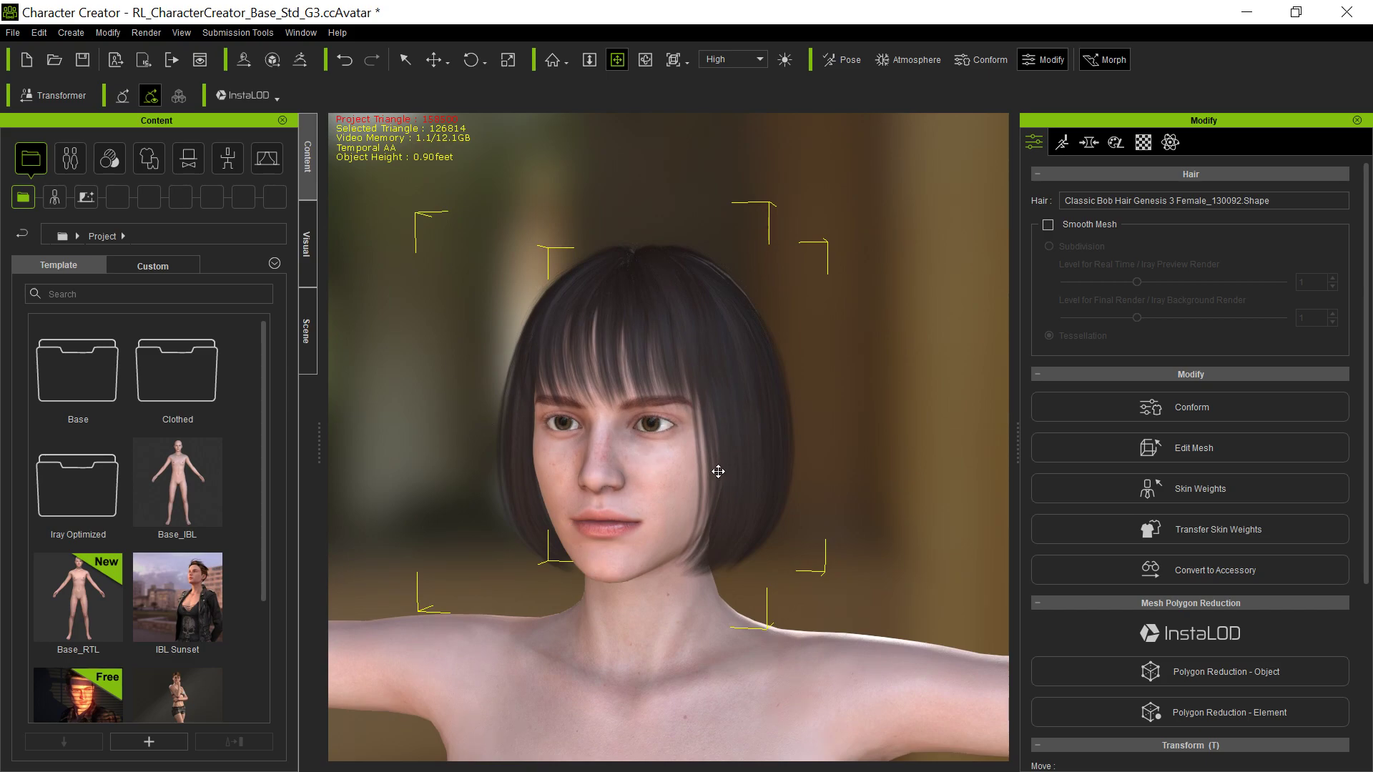
Reimport ClassicBobHair.fbx through Transformer with Basic textures, keeping the Cloth type and discarding the current project
{"action": "left_click", "coordinate": [54, 96]}
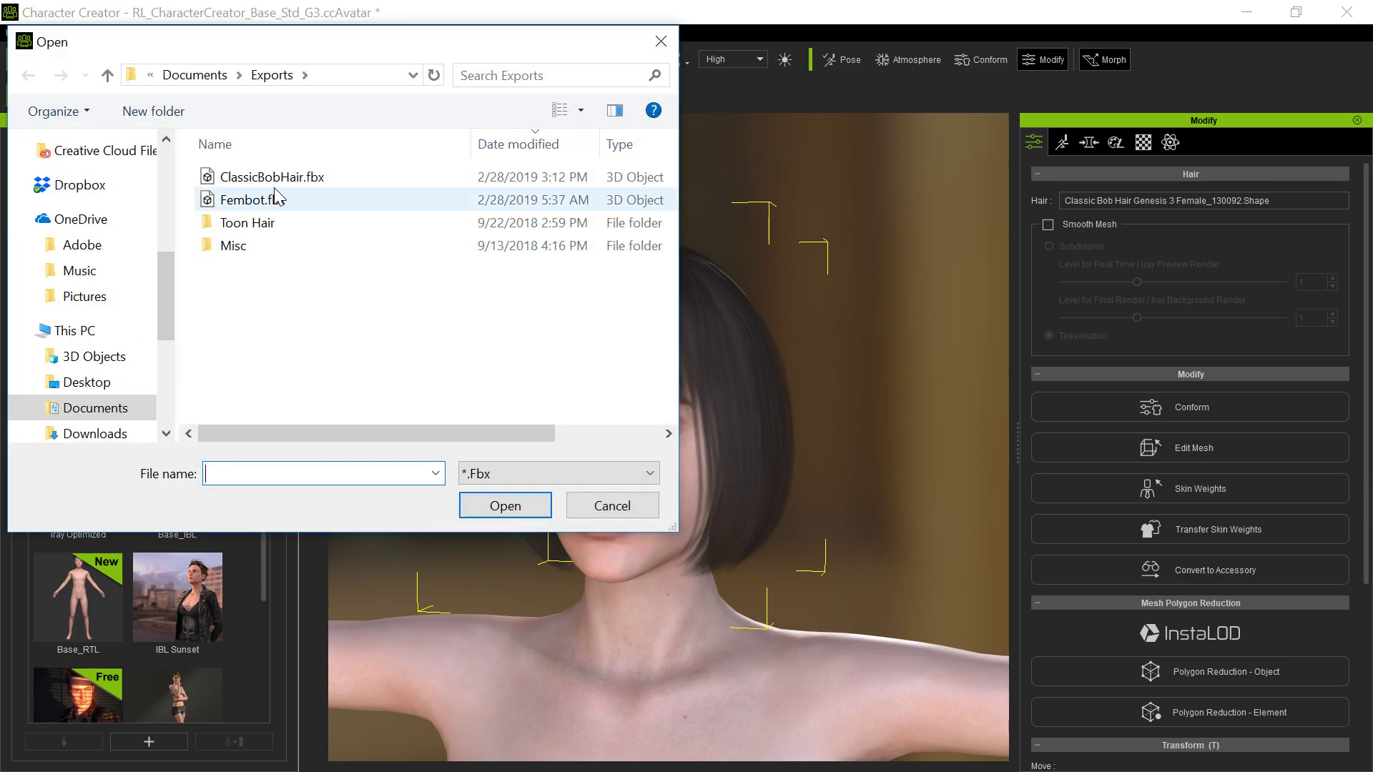
{"action": "double_click", "coordinate": [294, 177]}
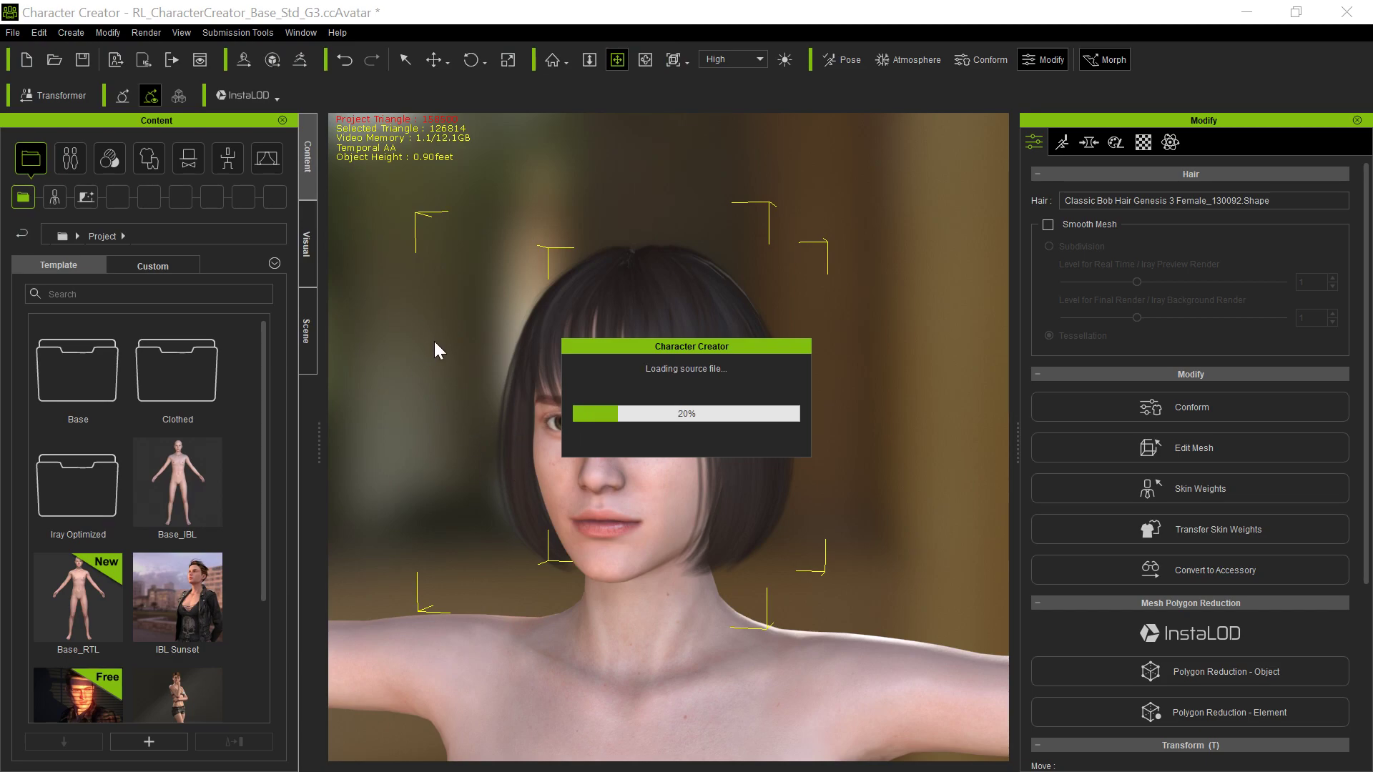
{"action": "left_click", "coordinate": [558, 443]}
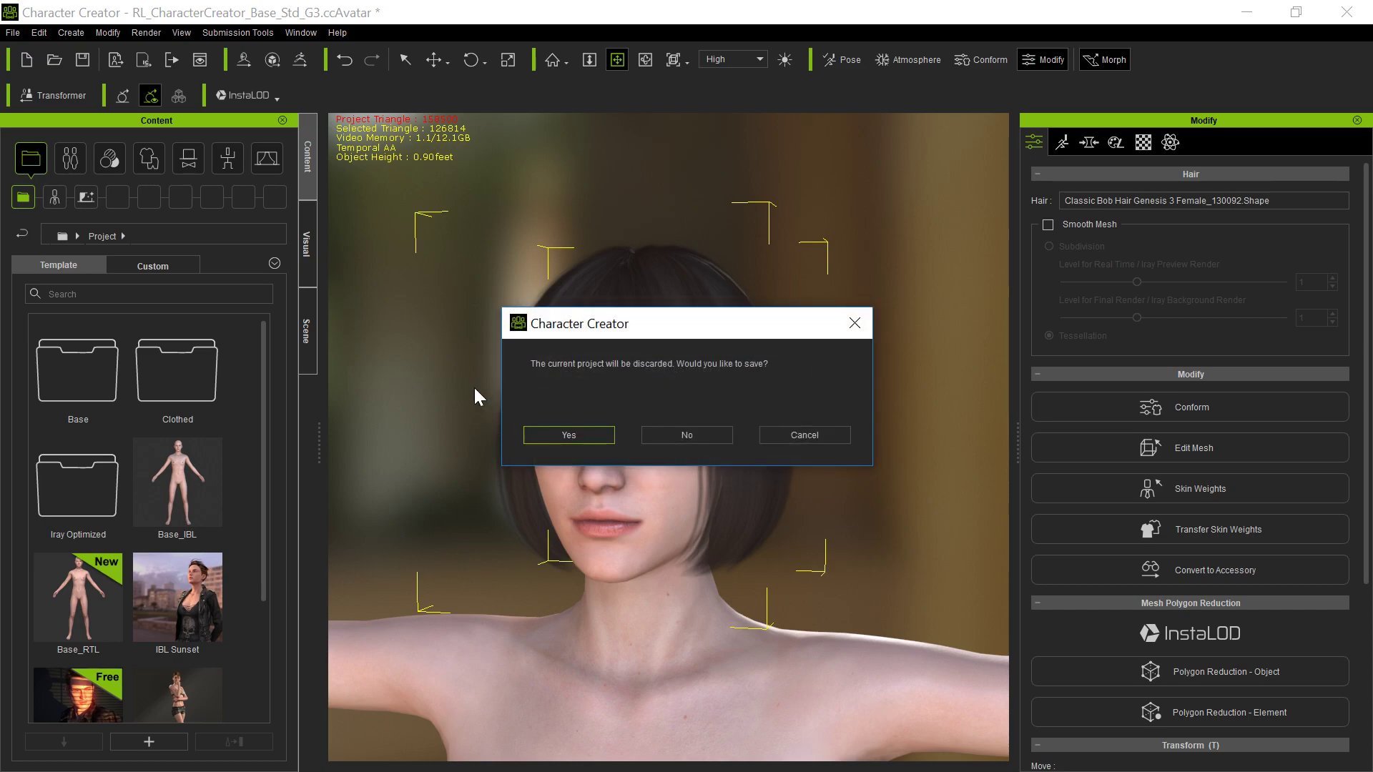
{"action": "left_click", "coordinate": [683, 433]}
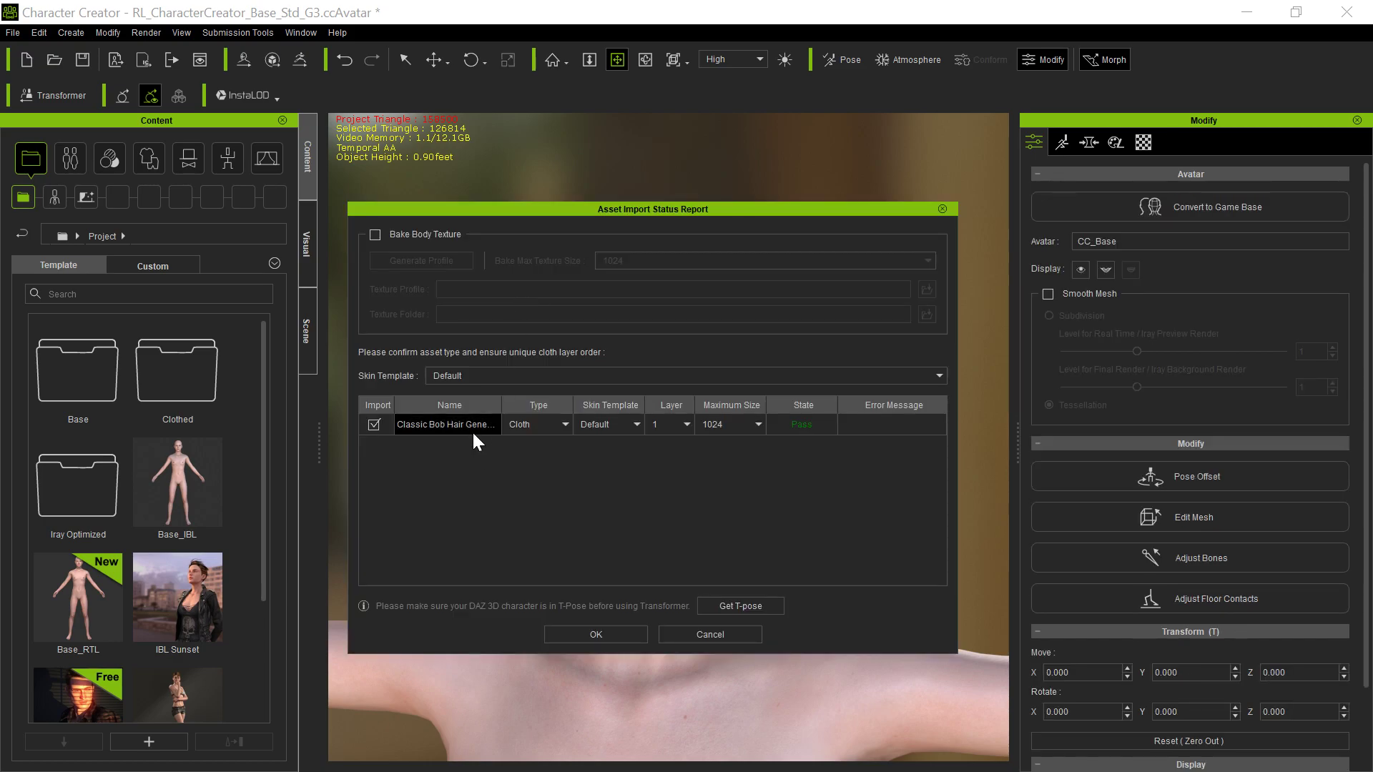
{"action": "left_click", "coordinate": [608, 632]}
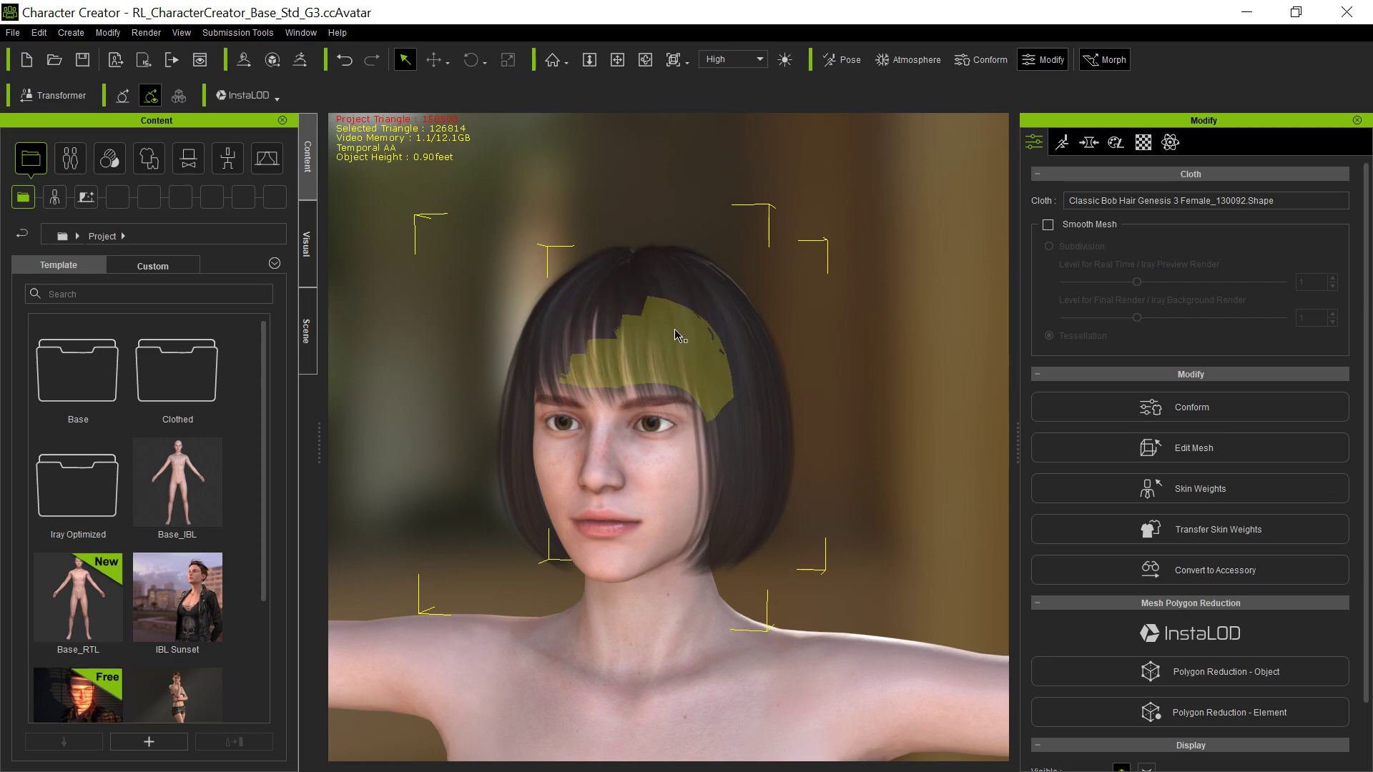
Transfer skin weights to the cloth-type bob hair using the Hair template
{"action": "right_click_drag", "start_coordinate": [890, 350], "coordinate": [497, 352]}
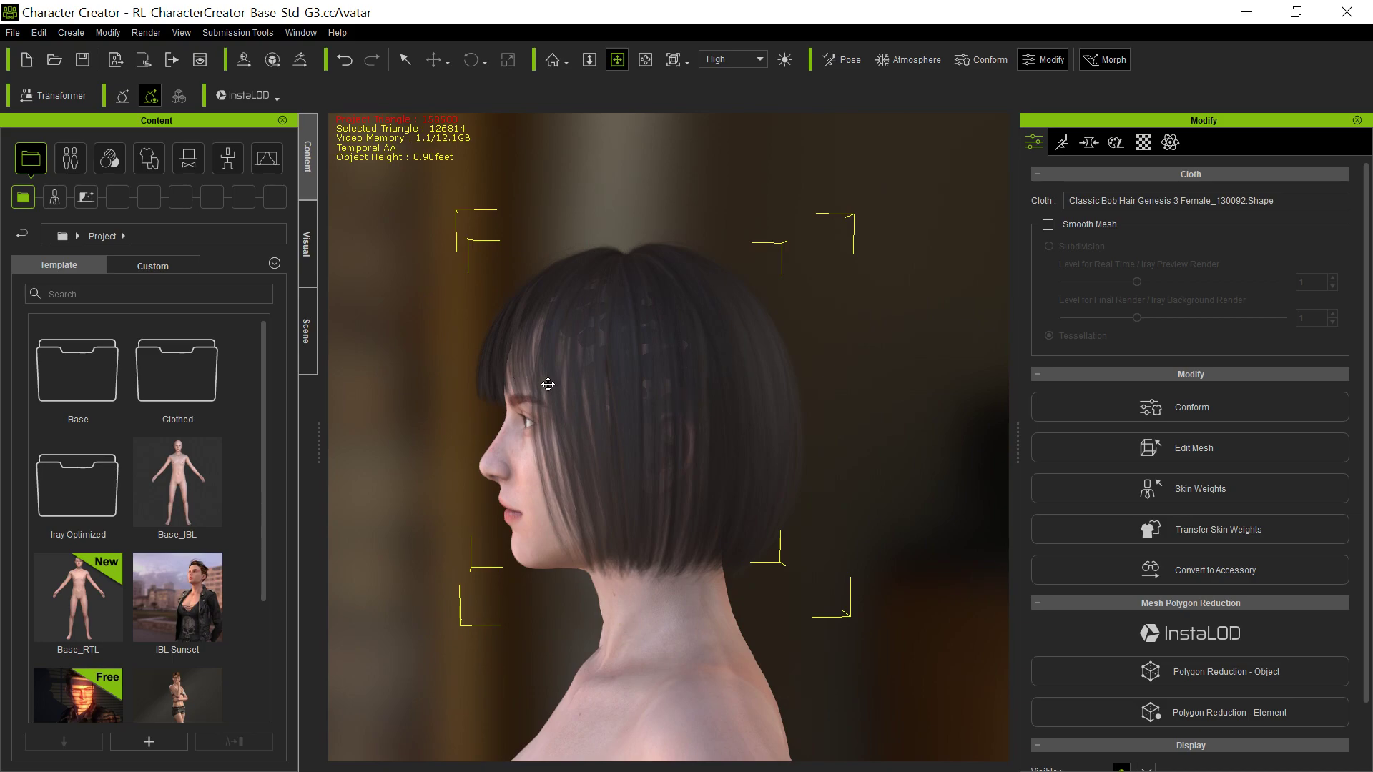
{"action": "middle_click_drag", "start_coordinate": [650, 454], "coordinate": [650, 402]}
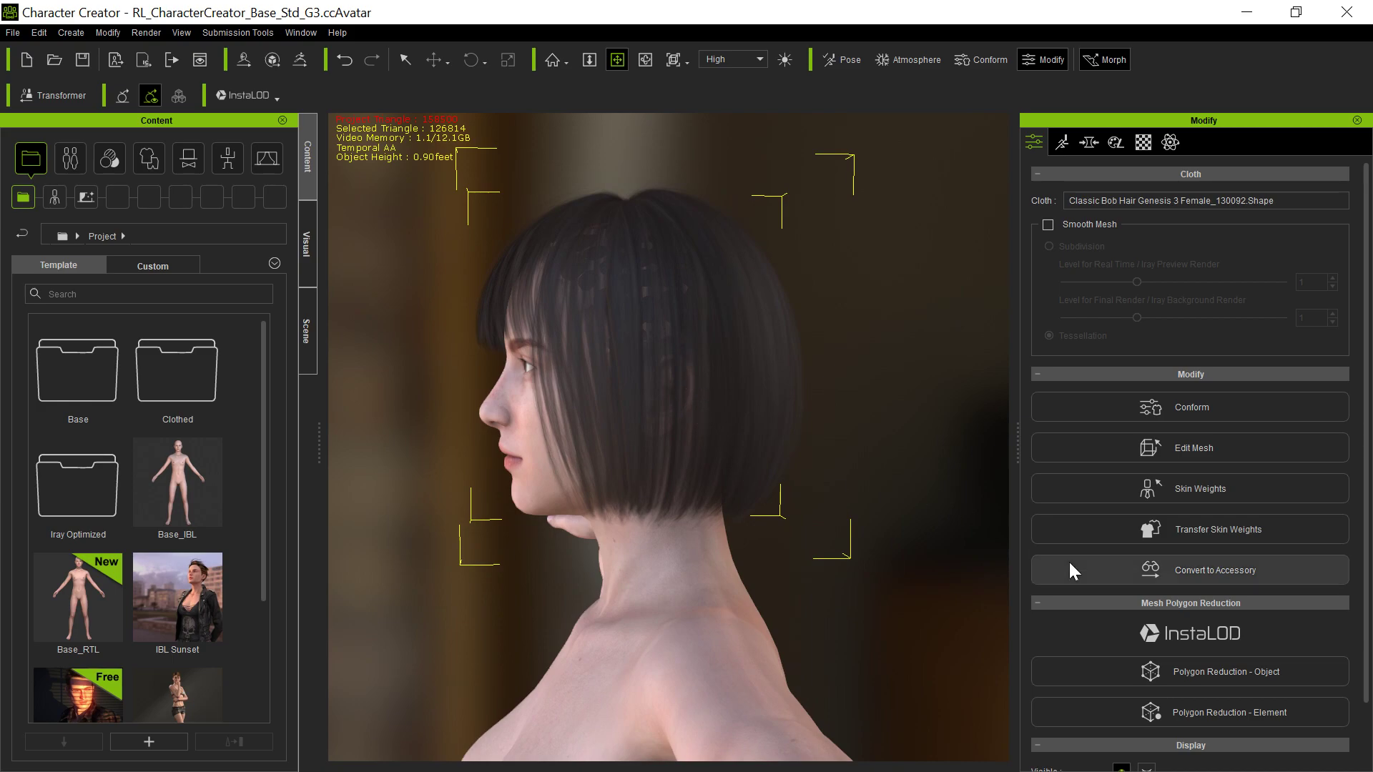
{"action": "left_click", "coordinate": [1160, 540]}
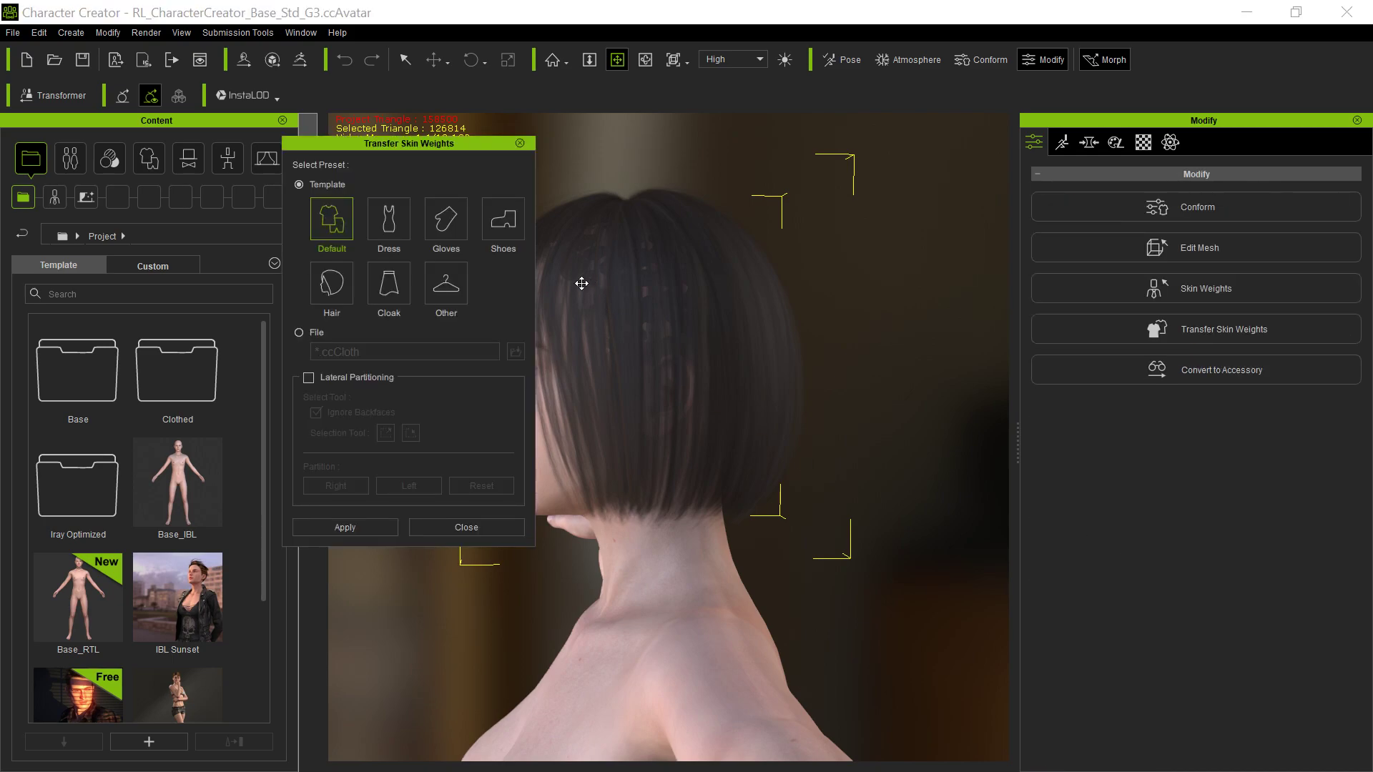
{"action": "left_click", "coordinate": [337, 289]}
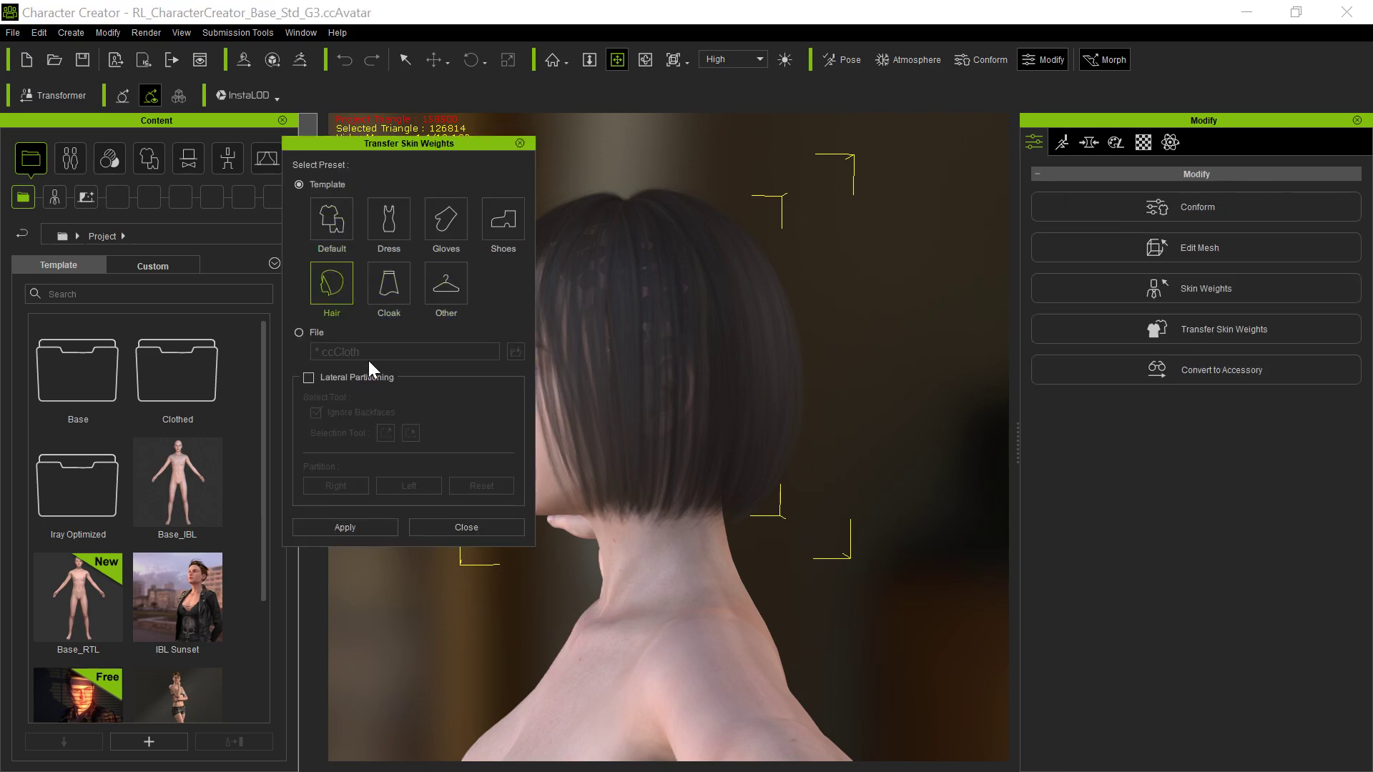
{"action": "left_click", "coordinate": [347, 533]}
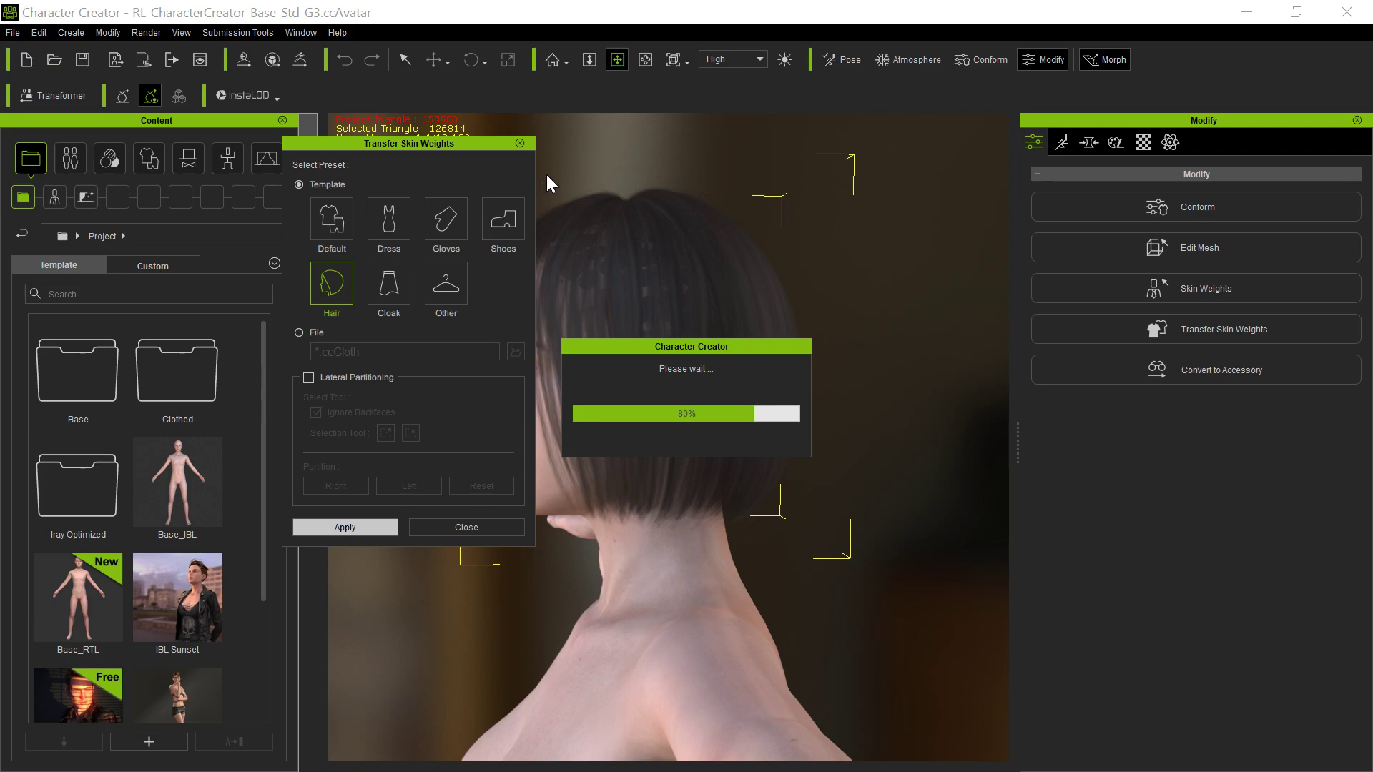
{"action": "left_click", "coordinate": [520, 145]}
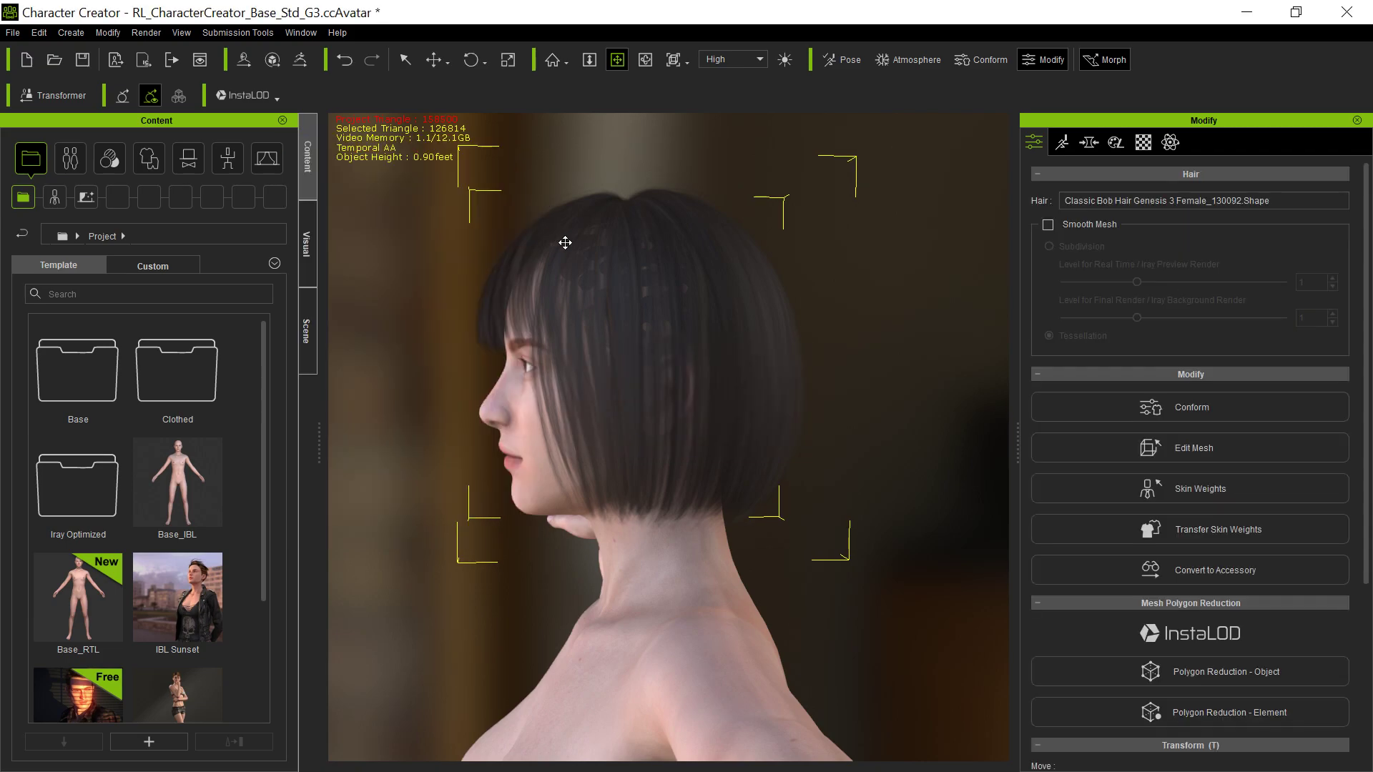
Move the bob hair slightly forward on the head and scale its height down to about 0.88 feet
{"action": "left_click", "coordinate": [431, 64]}
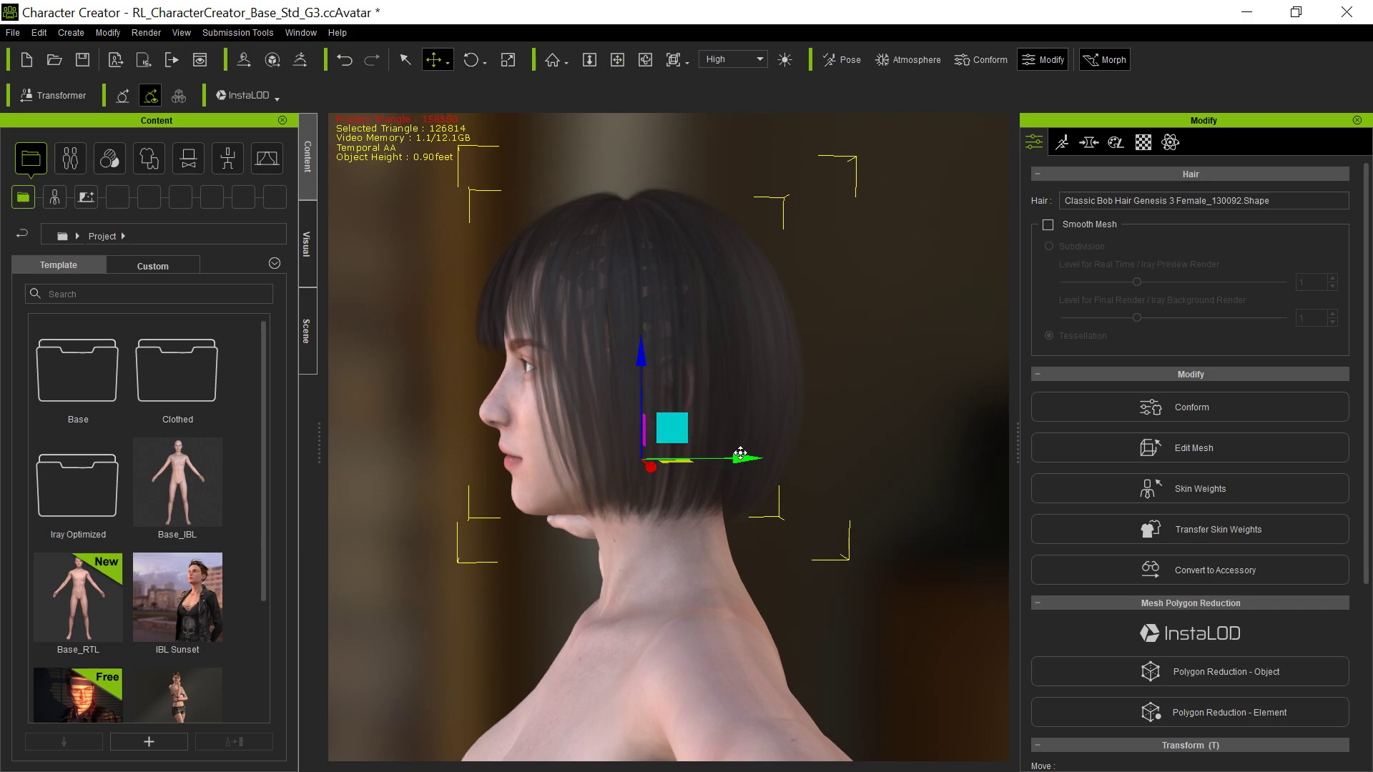
{"action": "mouse_move", "coordinate": [740, 453]}
{"action": "left_mouse_down"}
{"action": "mouse_move", "coordinate": [690, 460]}
{"action": "mouse_move", "coordinate": [739, 461]}
{"action": "left_mouse_up"}
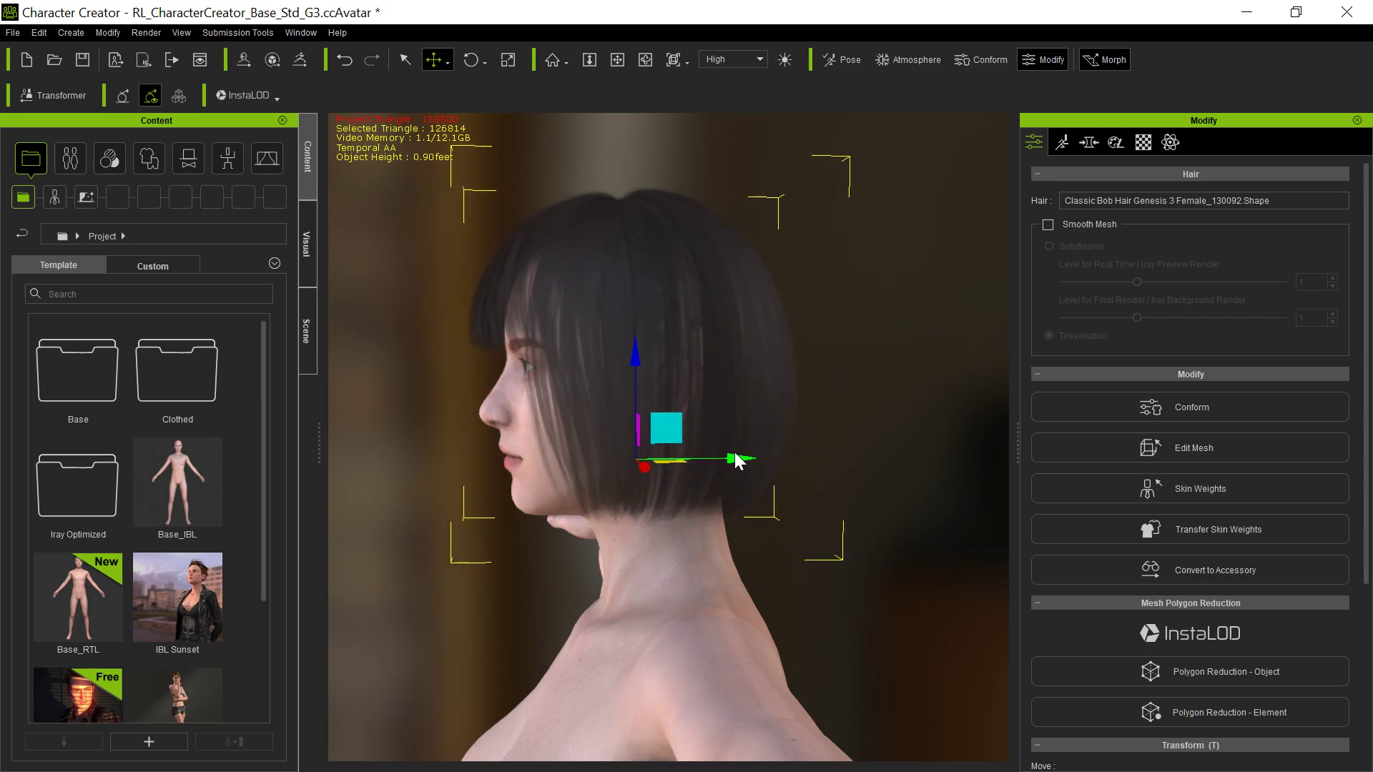
{"action": "left_click", "coordinate": [507, 60]}
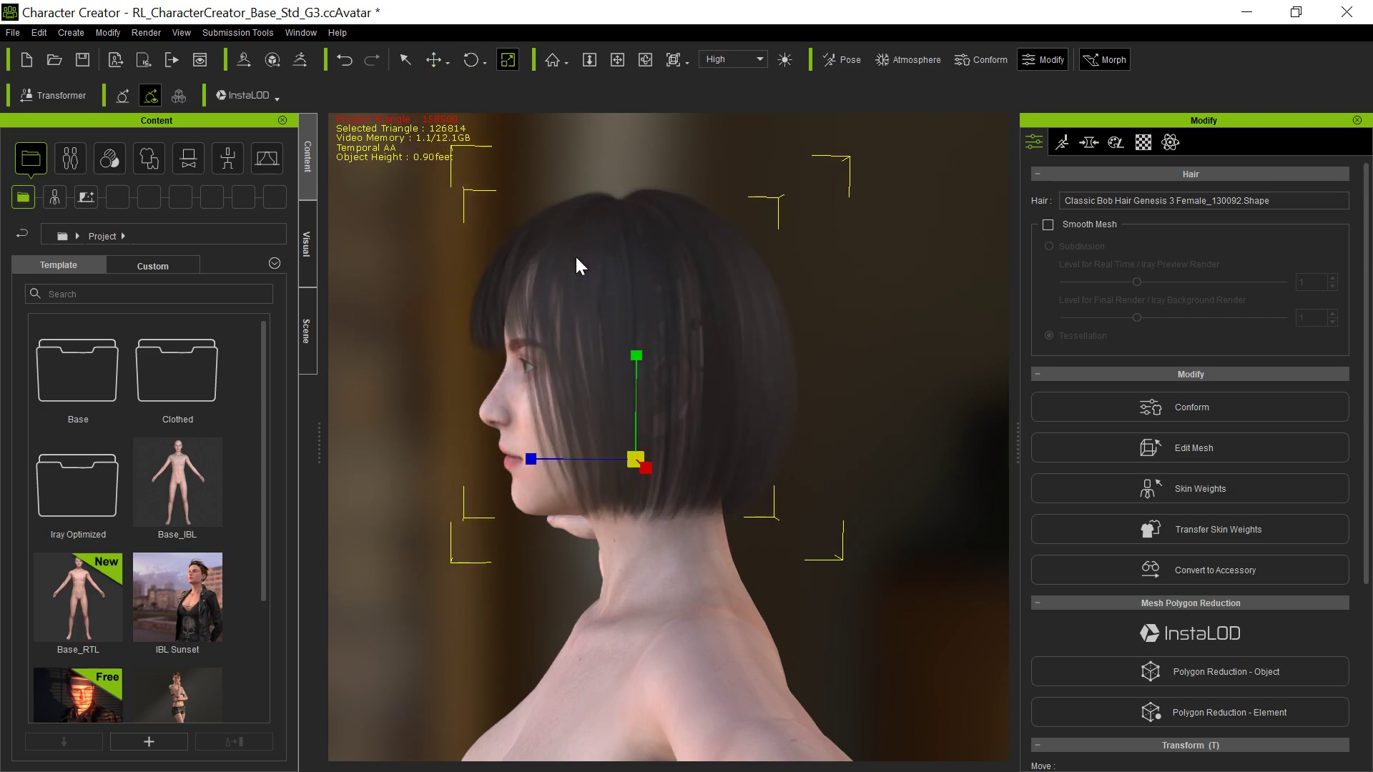
{"action": "left_click_drag", "start_coordinate": [632, 366], "coordinate": [638, 362]}
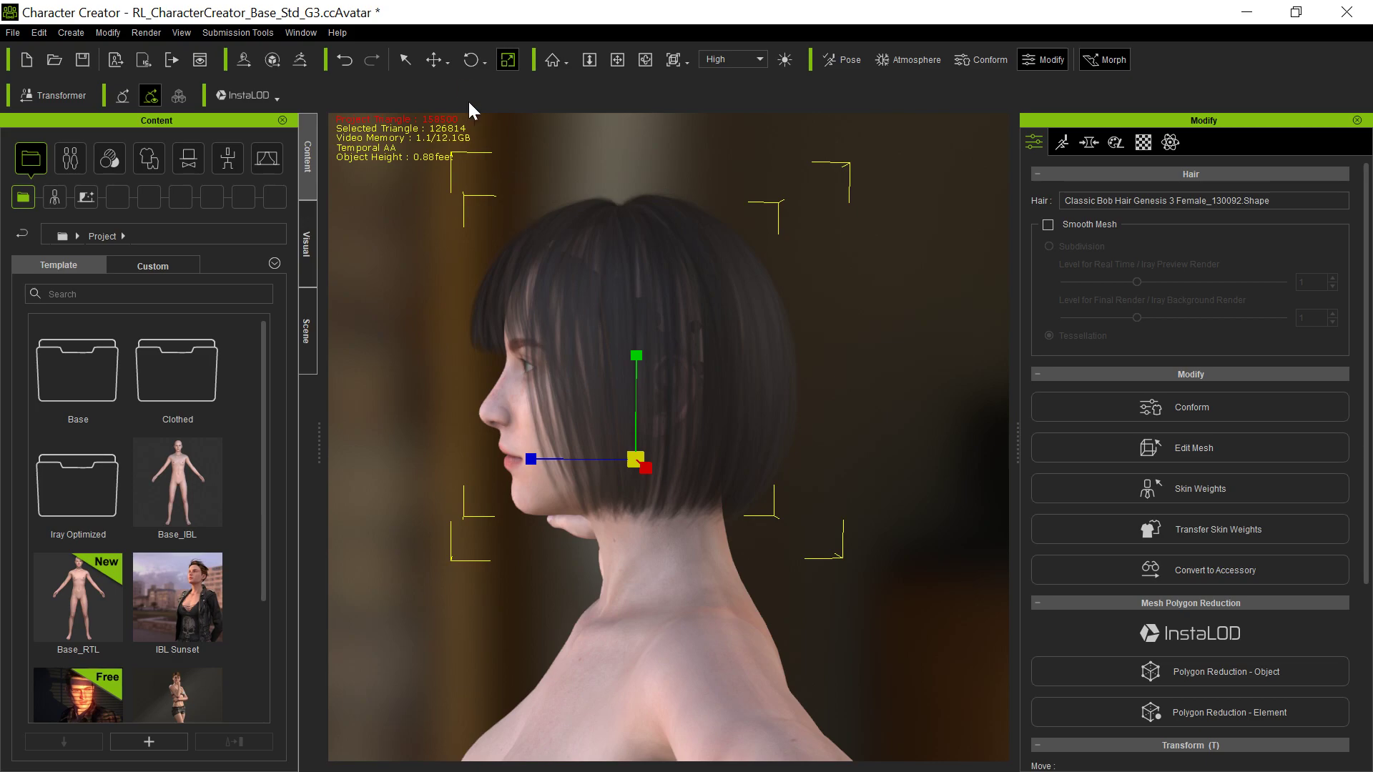
{"action": "key", "text": "a"}
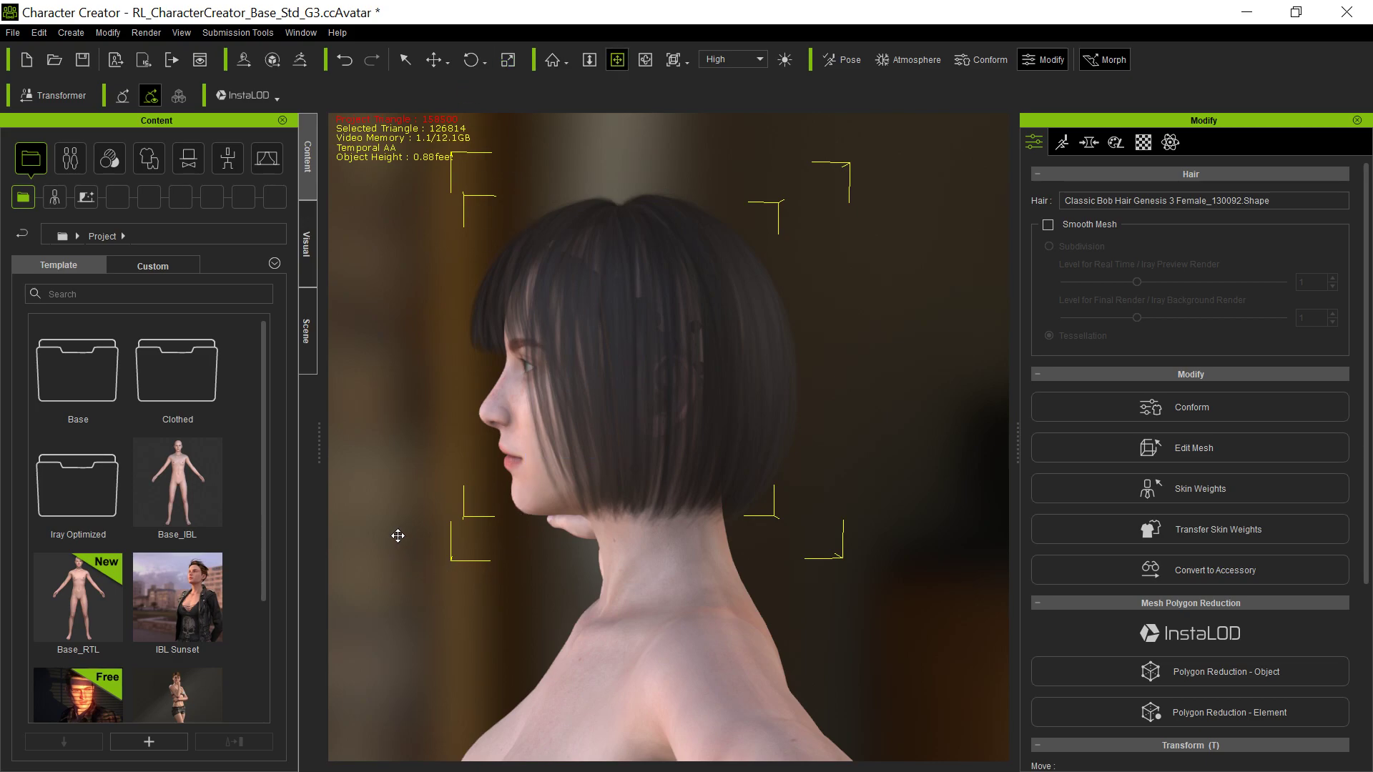
{"action": "right_click_drag", "start_coordinate": [398, 536], "coordinate": [643, 230]}
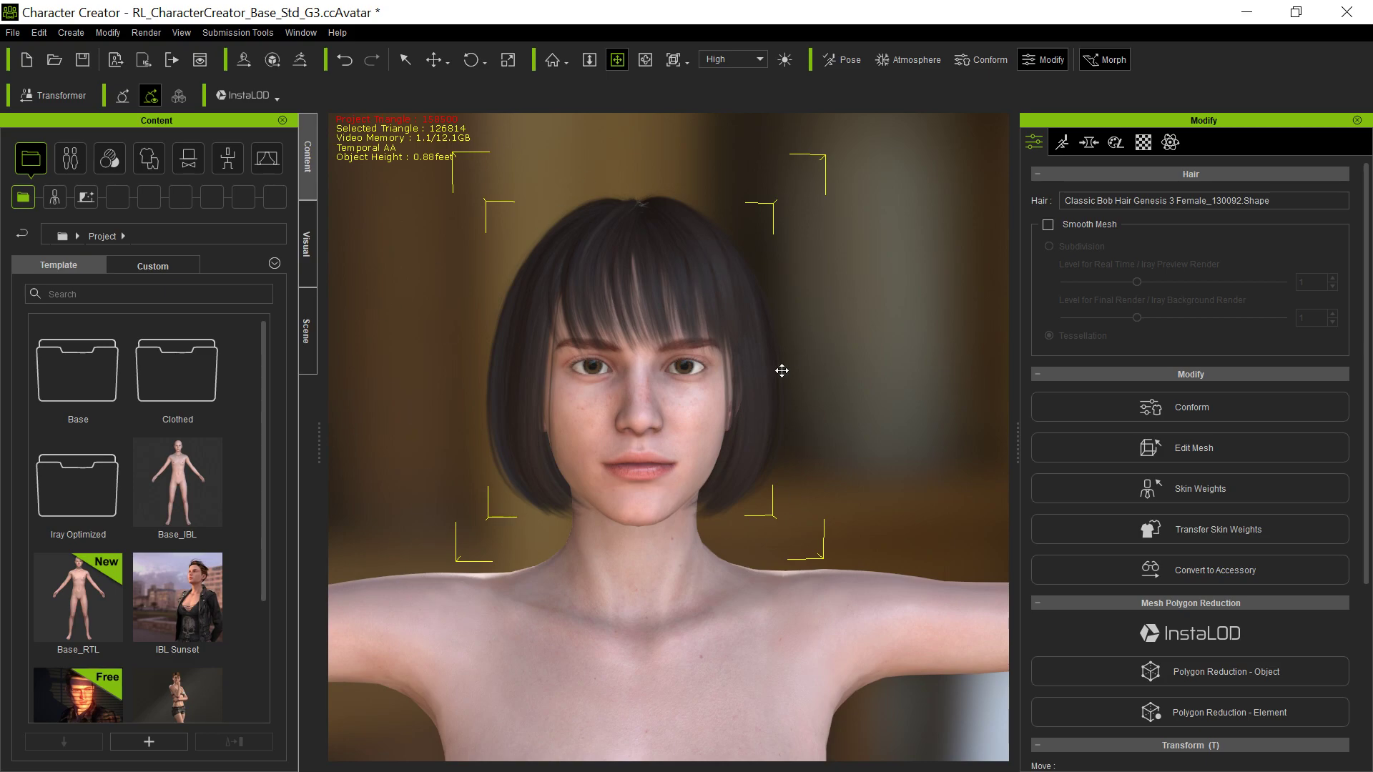
{"action": "right_click_drag", "start_coordinate": [849, 497], "coordinate": [803, 500]}
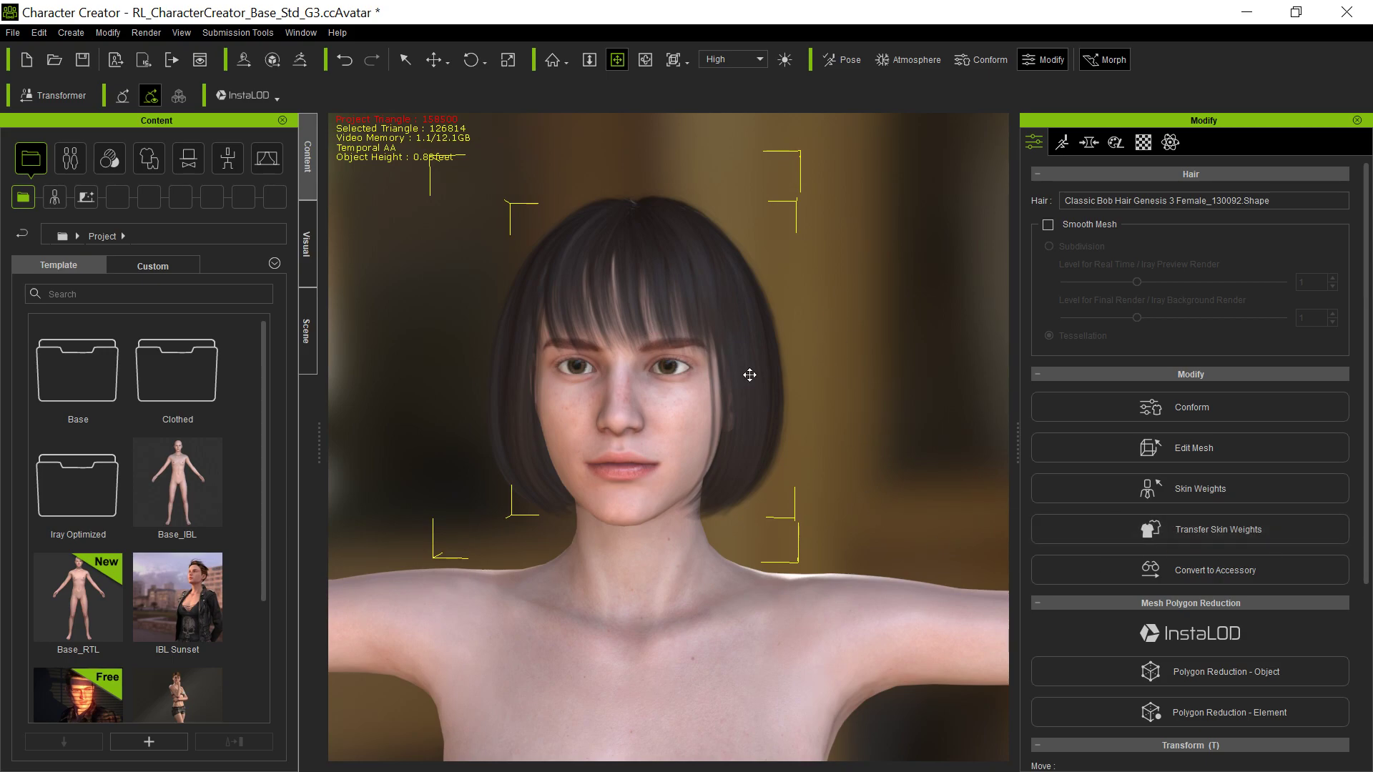
{"action": "scroll", "coordinate": [811, 392], "scroll_direction": "up", "scroll_amount": 2}
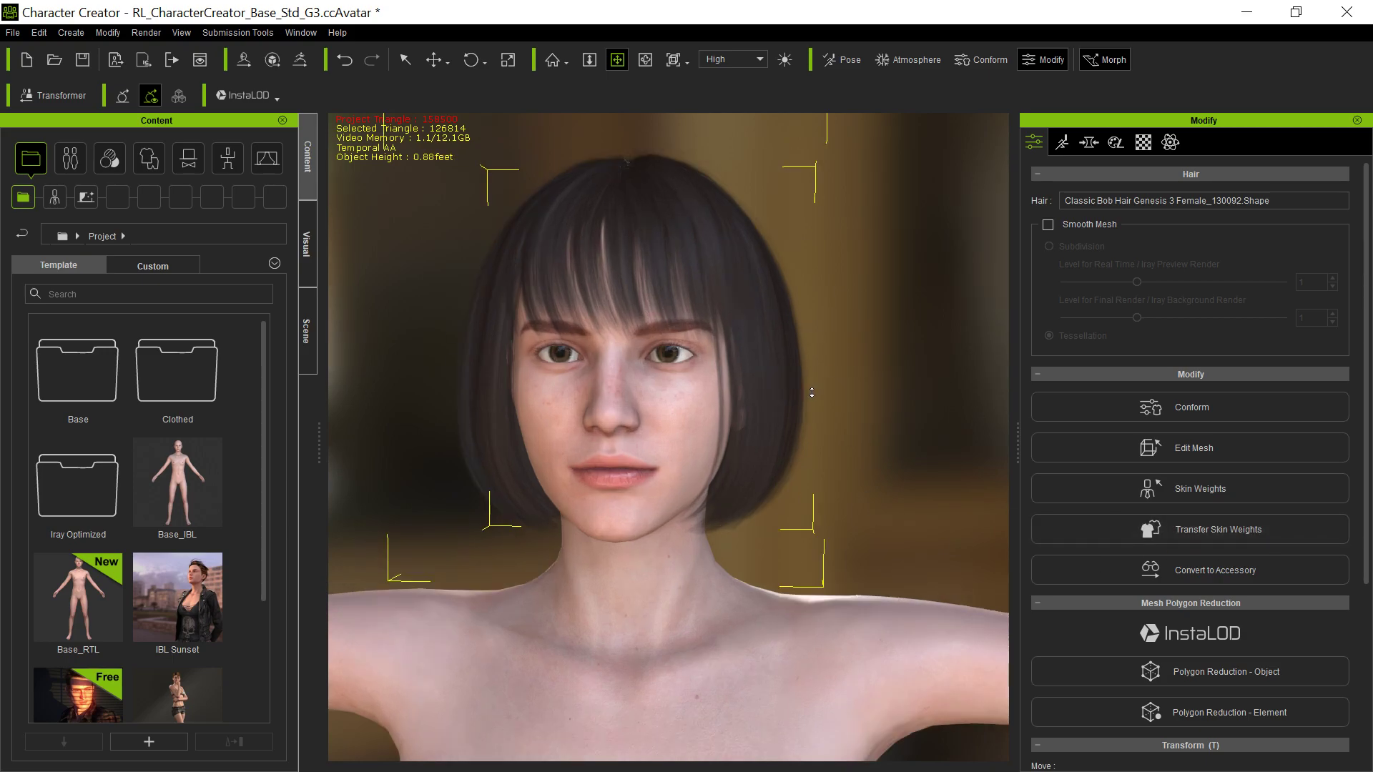
{"action": "middle_click_drag", "start_coordinate": [813, 352], "coordinate": [821, 381]}
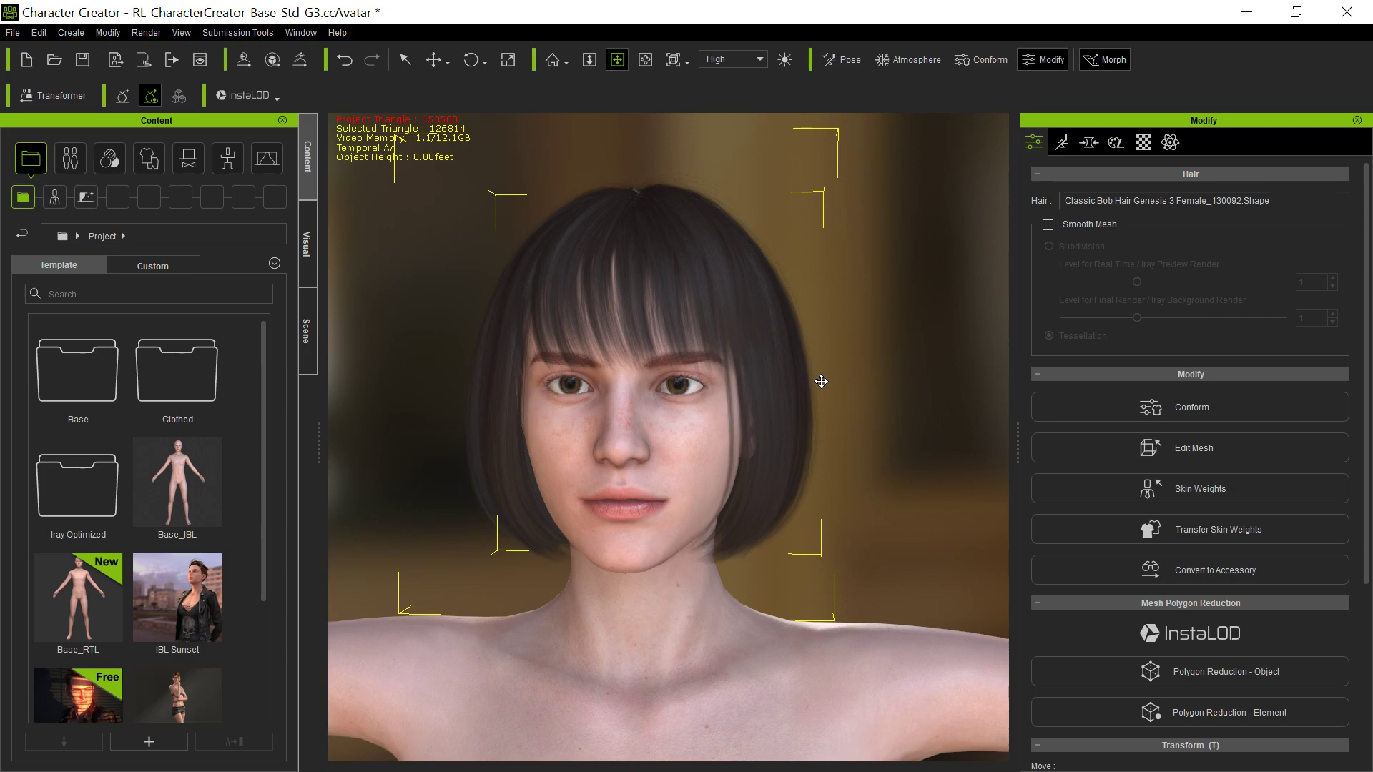